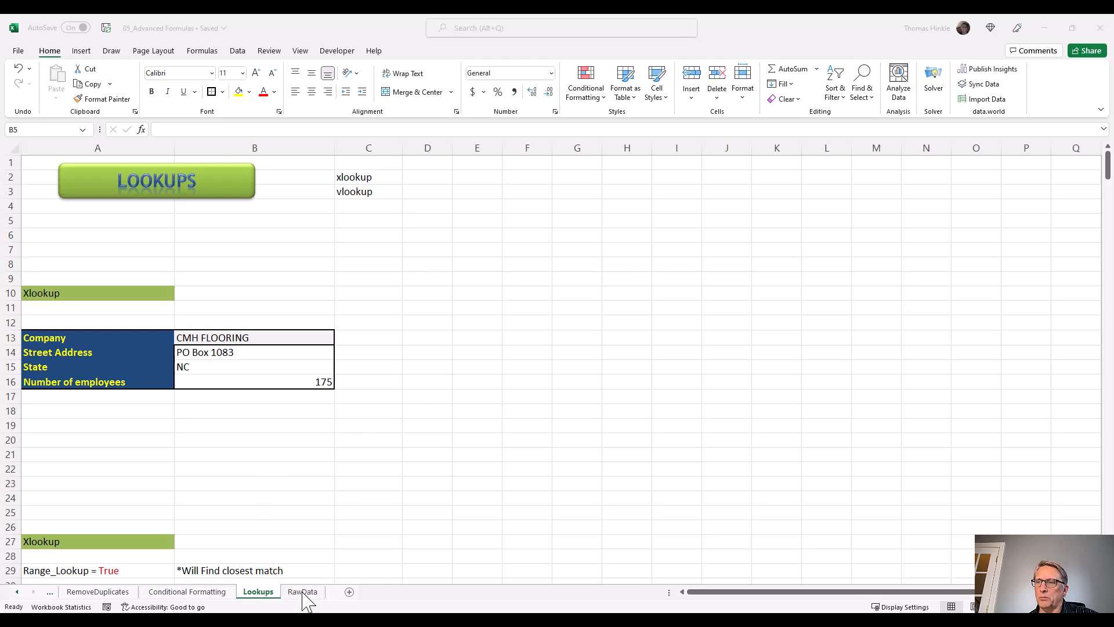
- Examine the company records on the RawData sheet, from the first rows down to the last entry
click(303, 593)
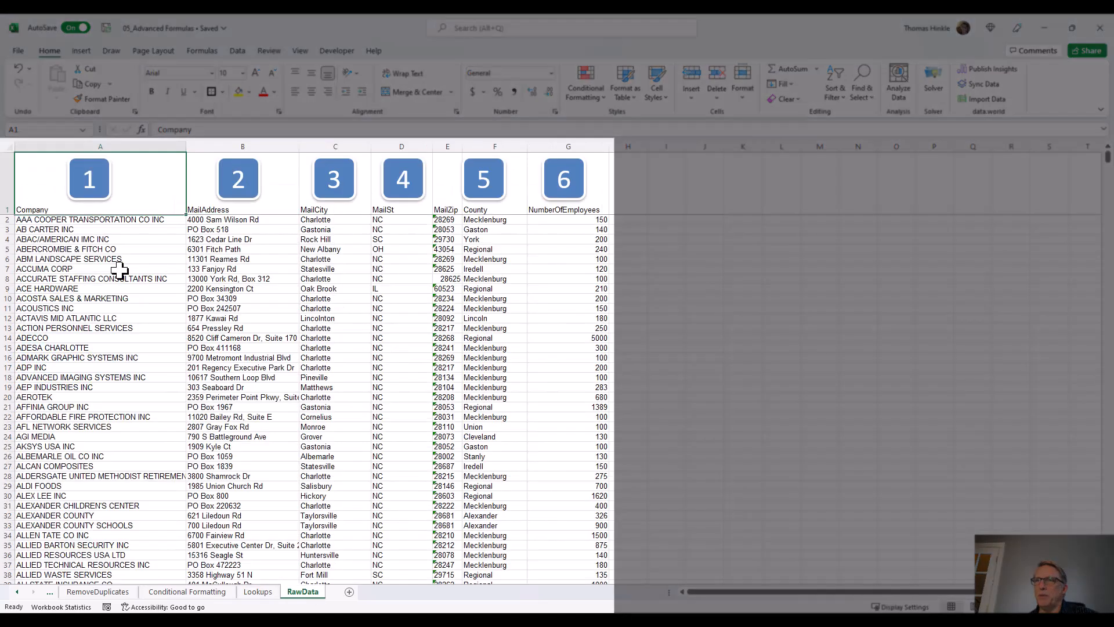
click(118, 269)
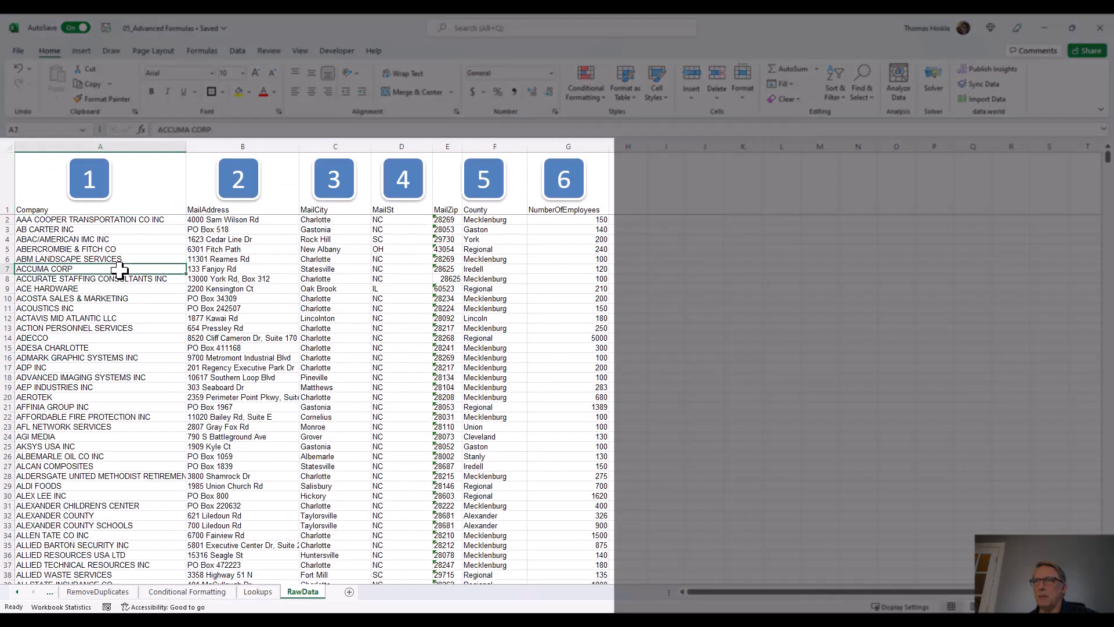
key(Up)
key(Right)
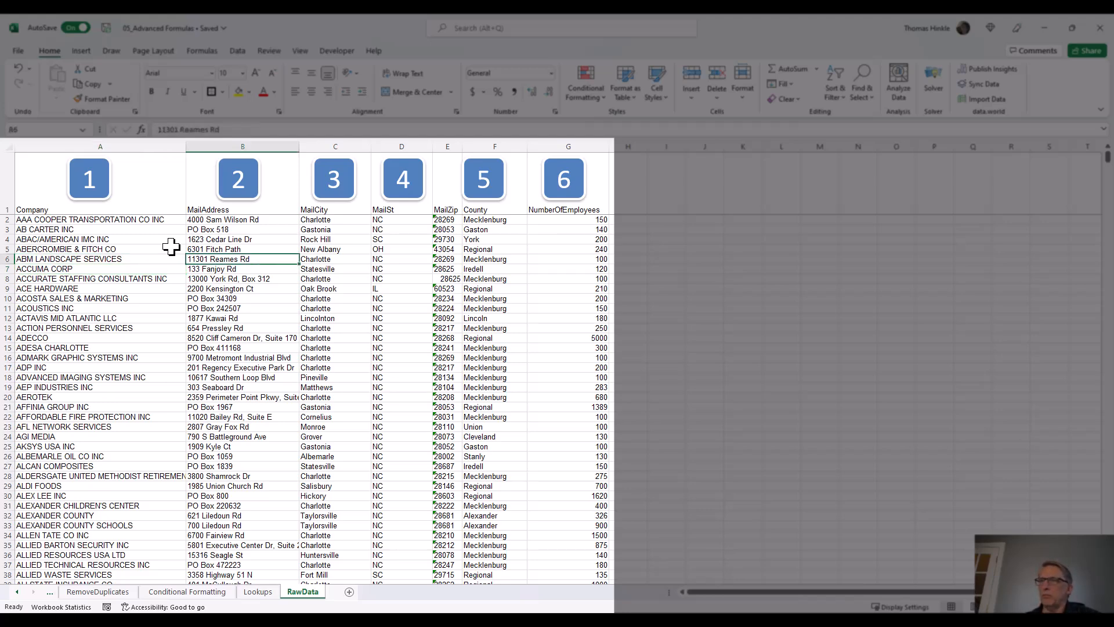
key(Page_Down)
key(Page_Down)
key(Page_Down)
key(Page_Down)
key(Page_Down)
key(Page_Down)
key(Page_Down)
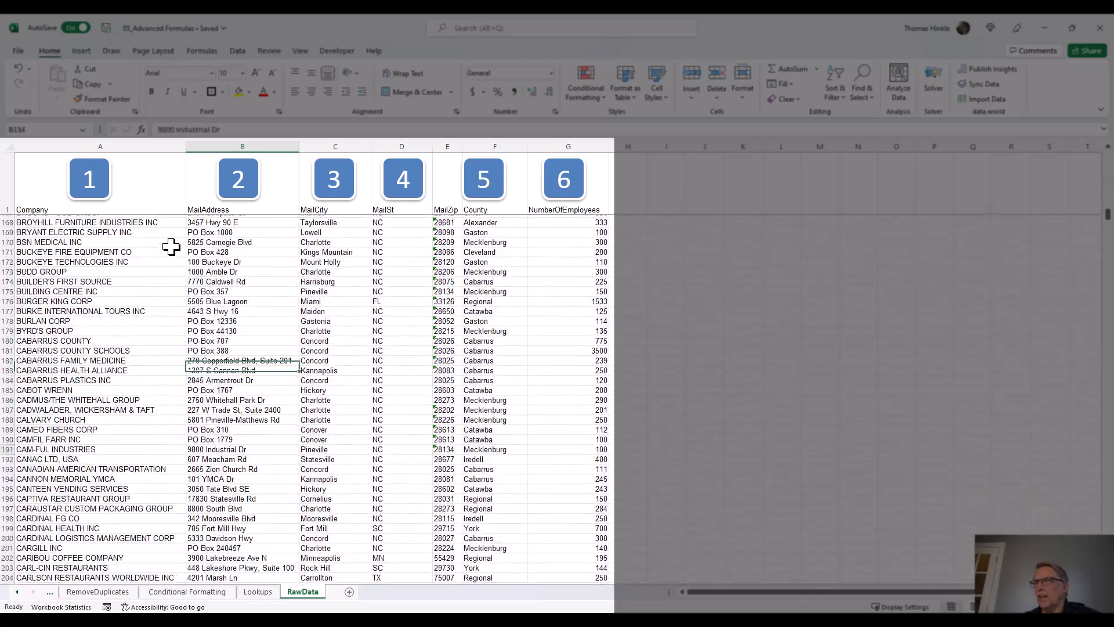
key(ctrl+Down)
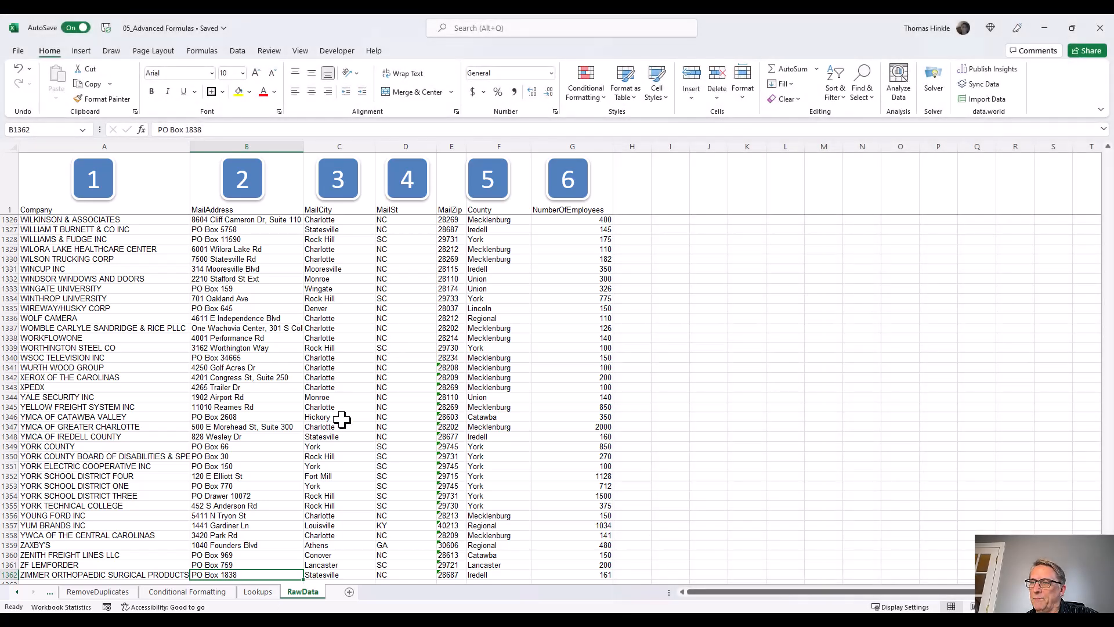
- Return to the Lookups sheet and set the Company in B13 to COCA-COLA BOTTLING CO CONSOLIDATED
click(260, 592)
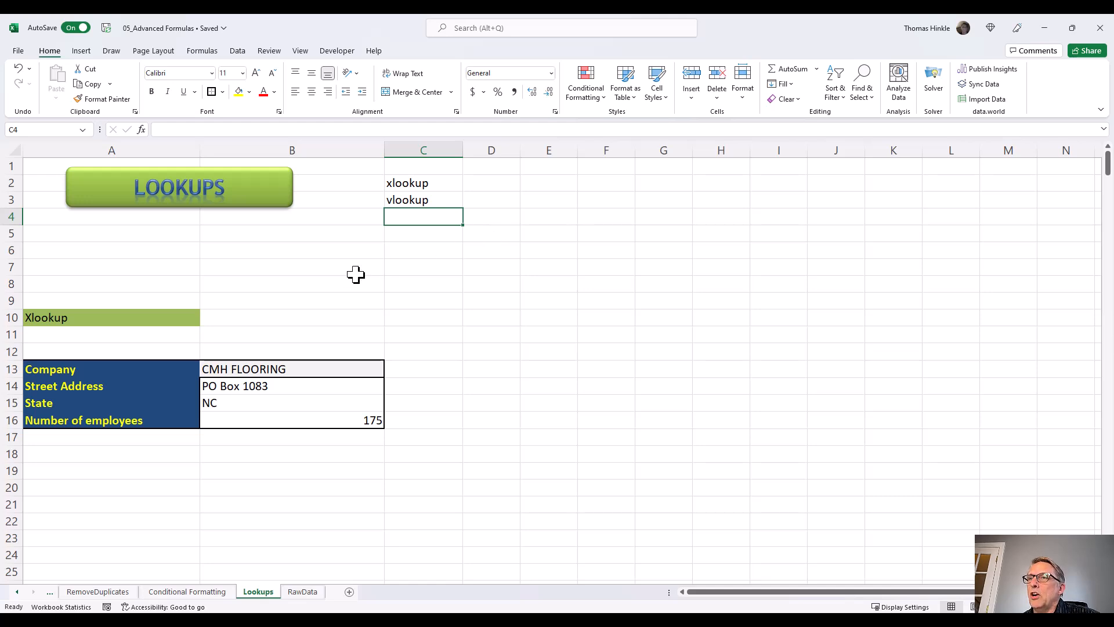
click(406, 297)
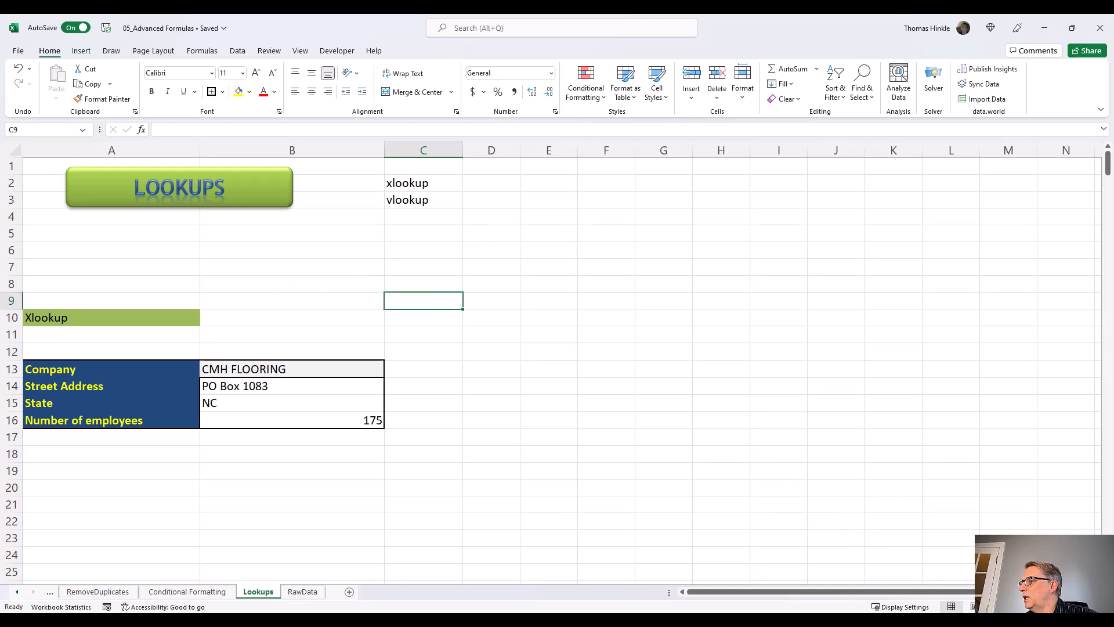
click(1074, 607)
click(1074, 606)
click(1075, 607)
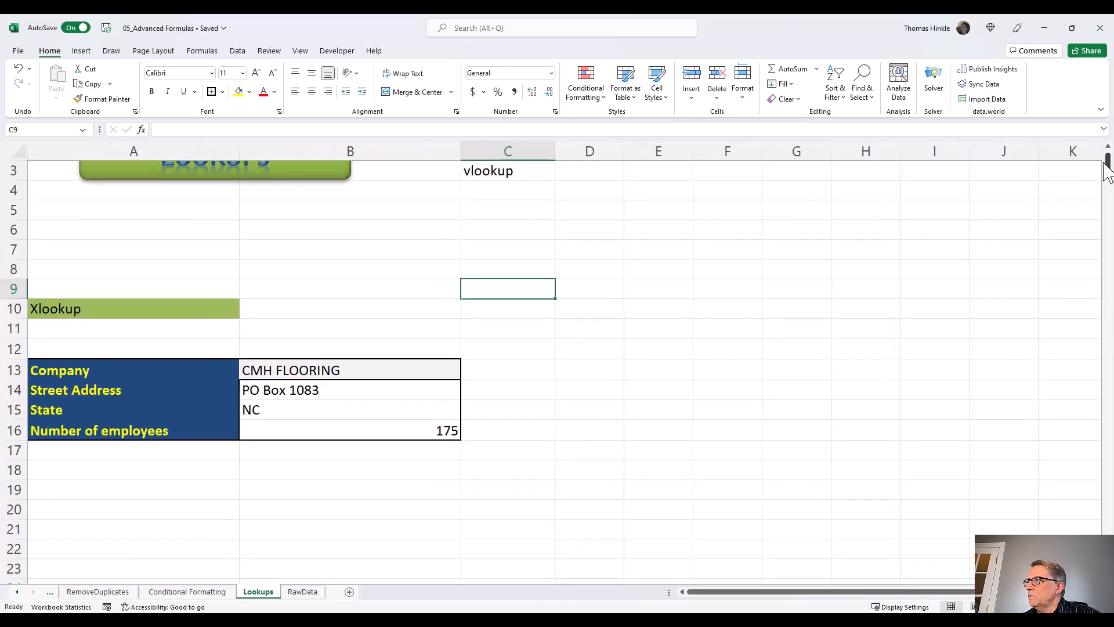
scroll(1107, 156, down, 2)
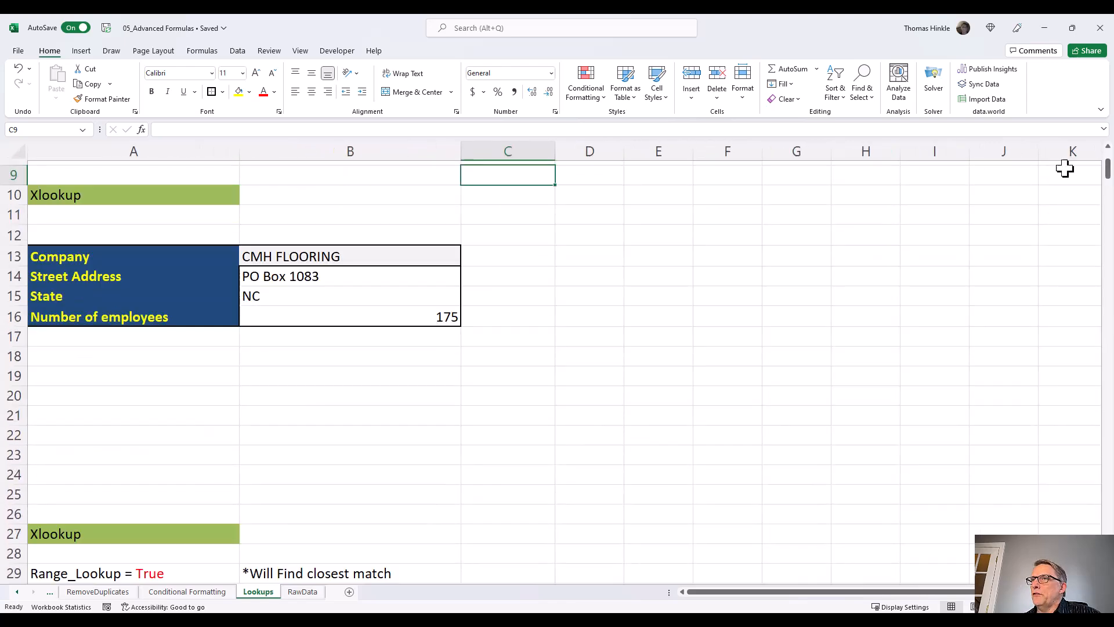
click(390, 256)
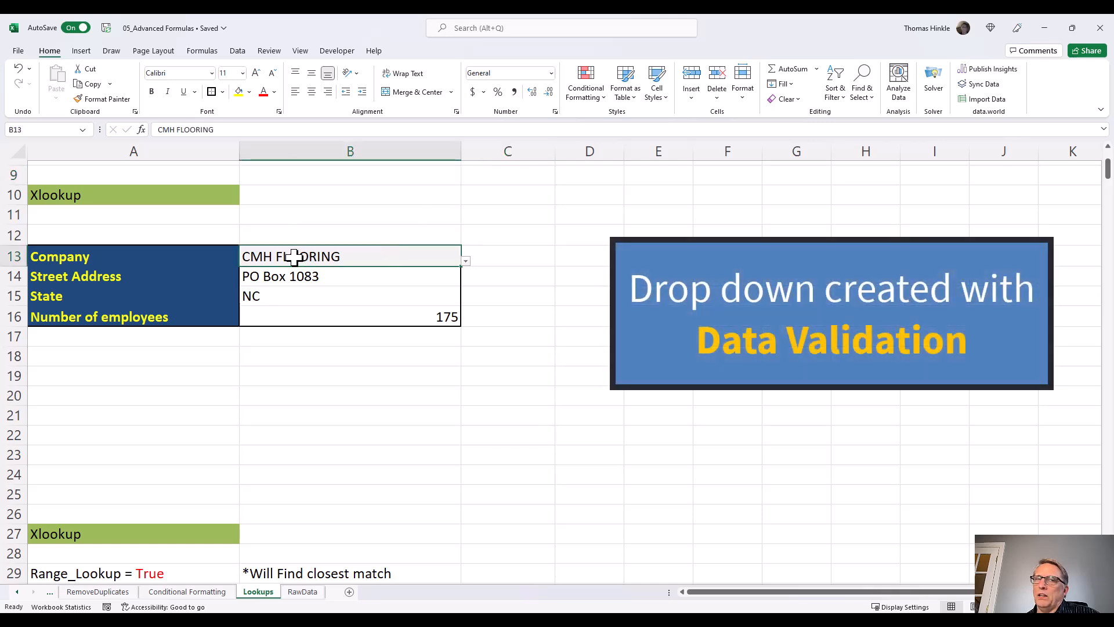
click(466, 263)
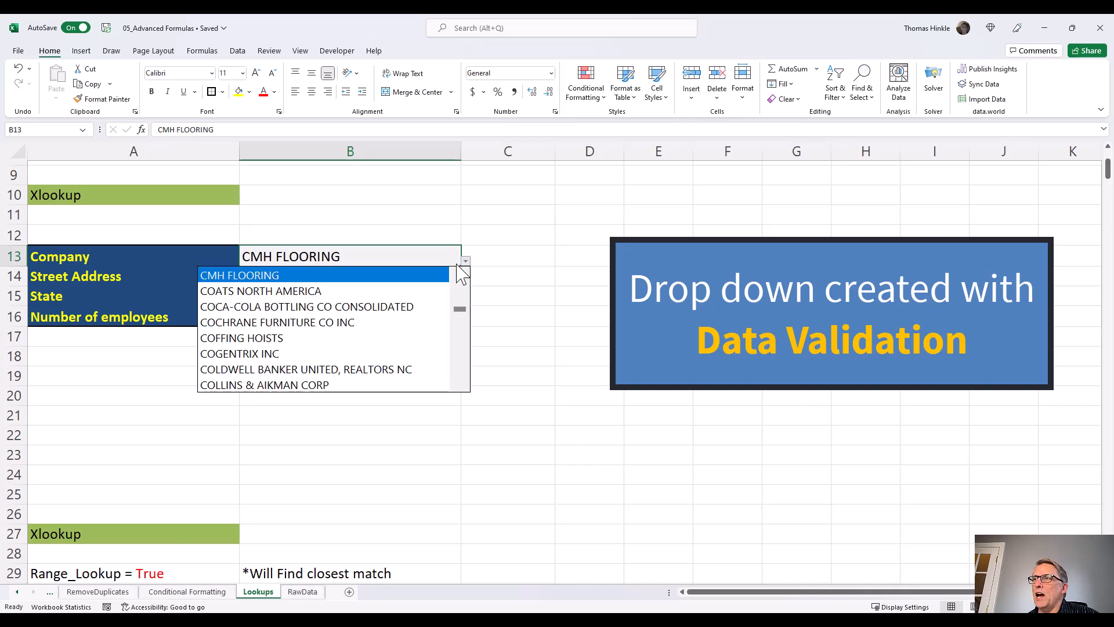
click(335, 308)
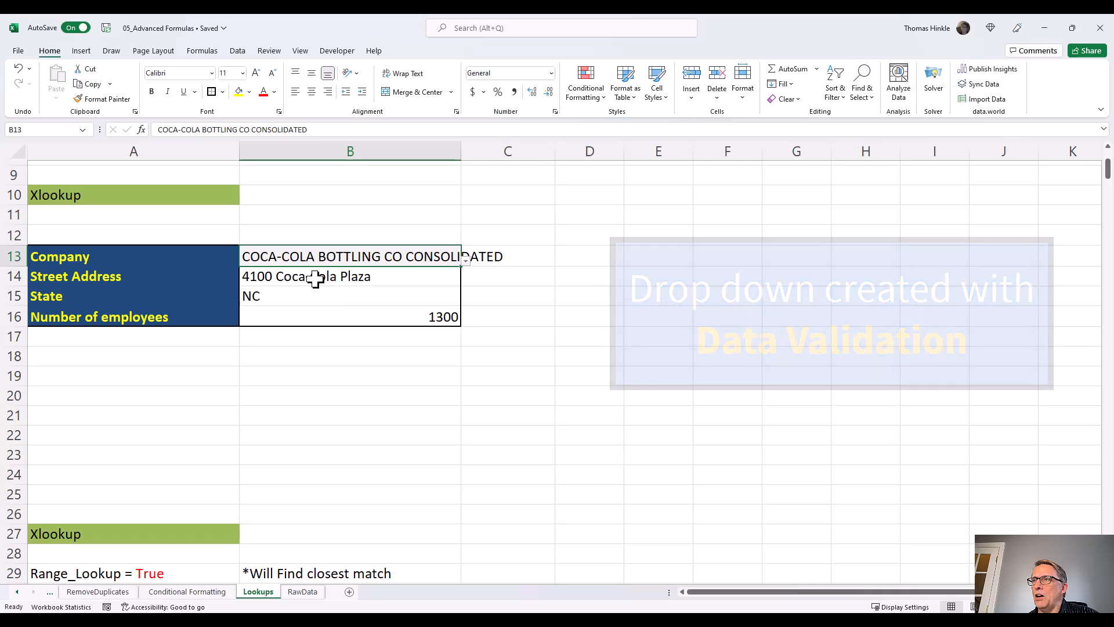
- Change the Company in B13 to COLDWELL BANKER UNITED, REALTORS NC, to COMPASS GROUP, and finally to CONCORD FIRST ASSEMBLY
click(466, 261)
click(261, 338)
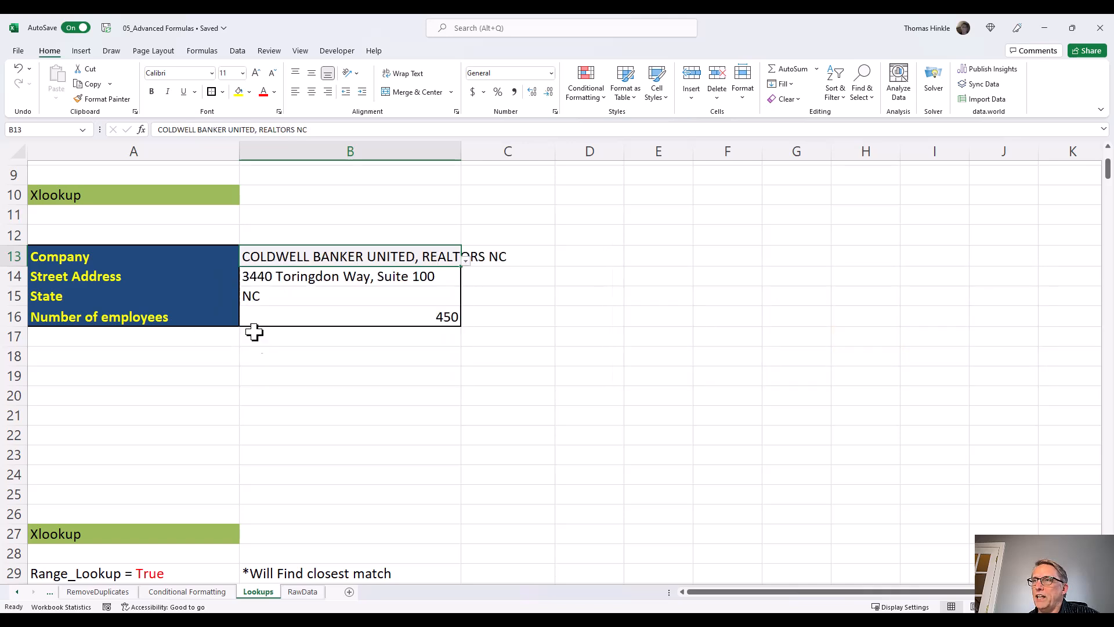
click(466, 261)
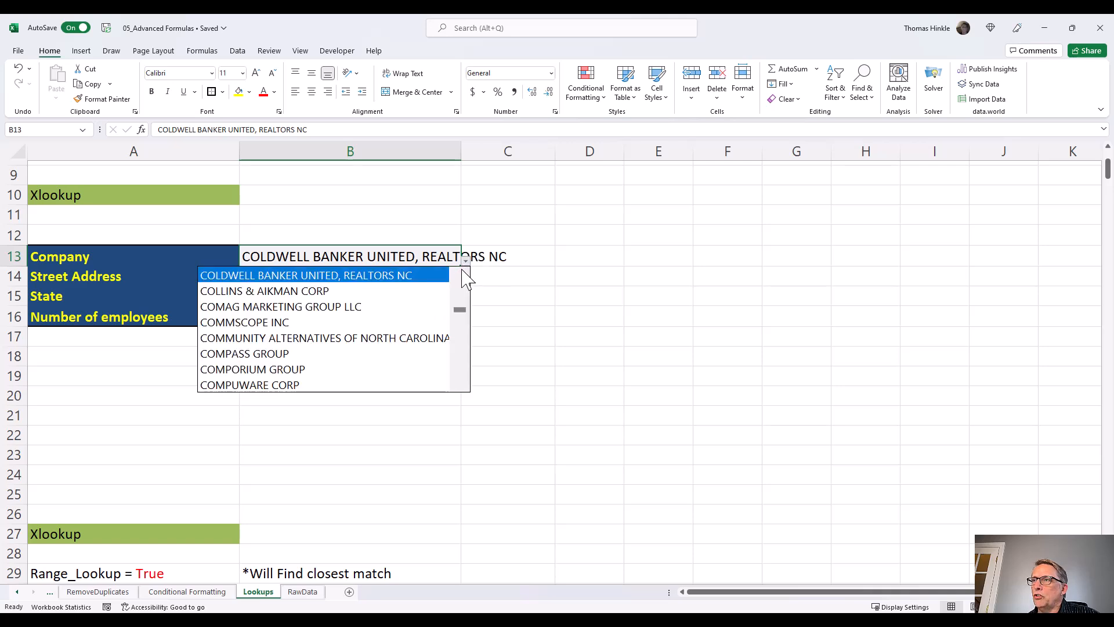
click(312, 355)
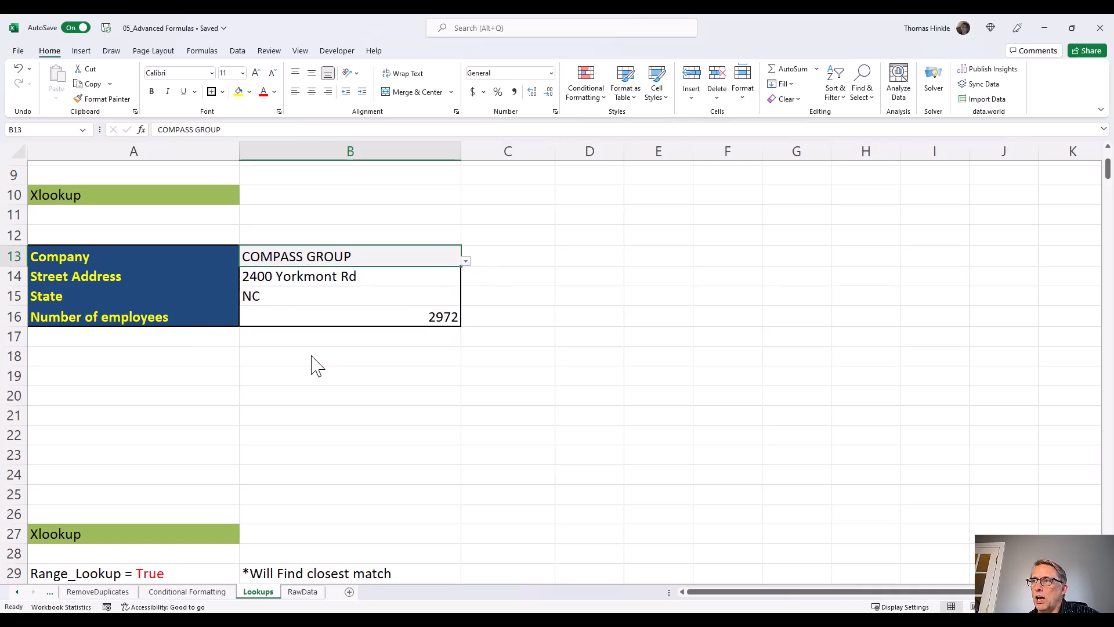
click(466, 261)
click(291, 339)
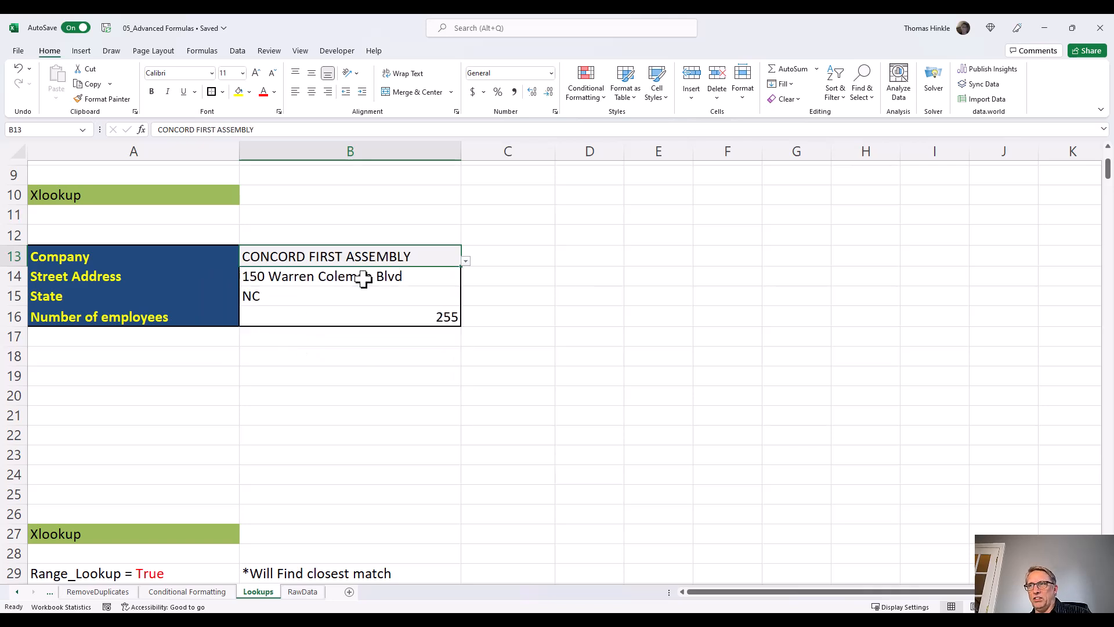
- Clear the existing street address, state and number of employees formulas from B14:B16
drag(366, 279, 353, 312)
drag(368, 273, 363, 311)
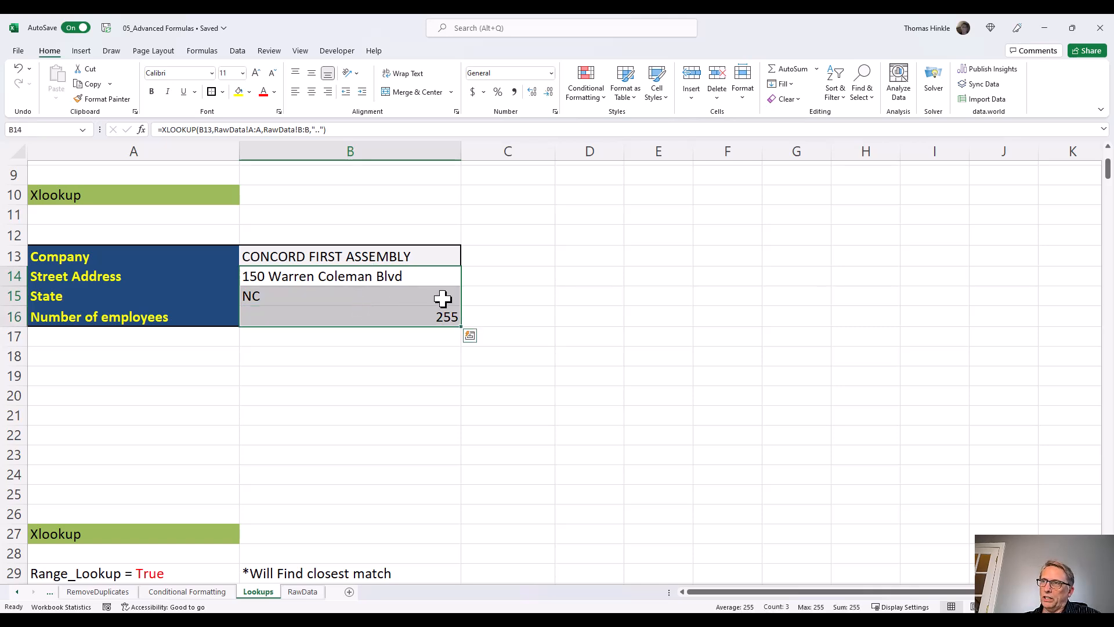
key(Delete)
- Insert an XLOOKUP function in the Street Address cell B14 with B13 as the lookup value
click(419, 280)
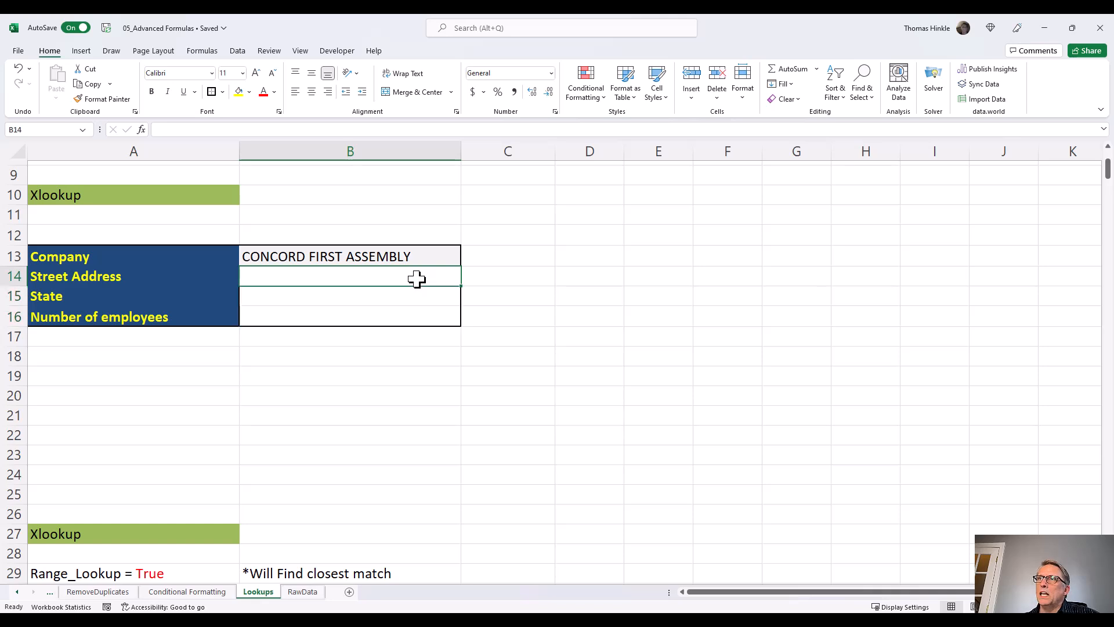
click(141, 129)
drag(363, 29, 375, 198)
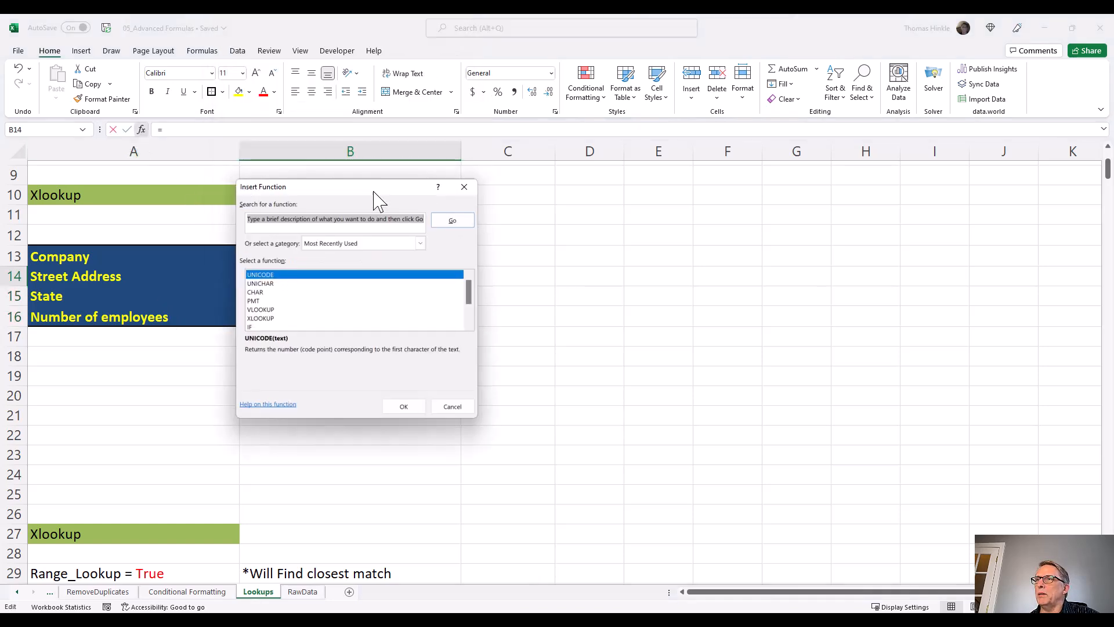
double_click(256, 319)
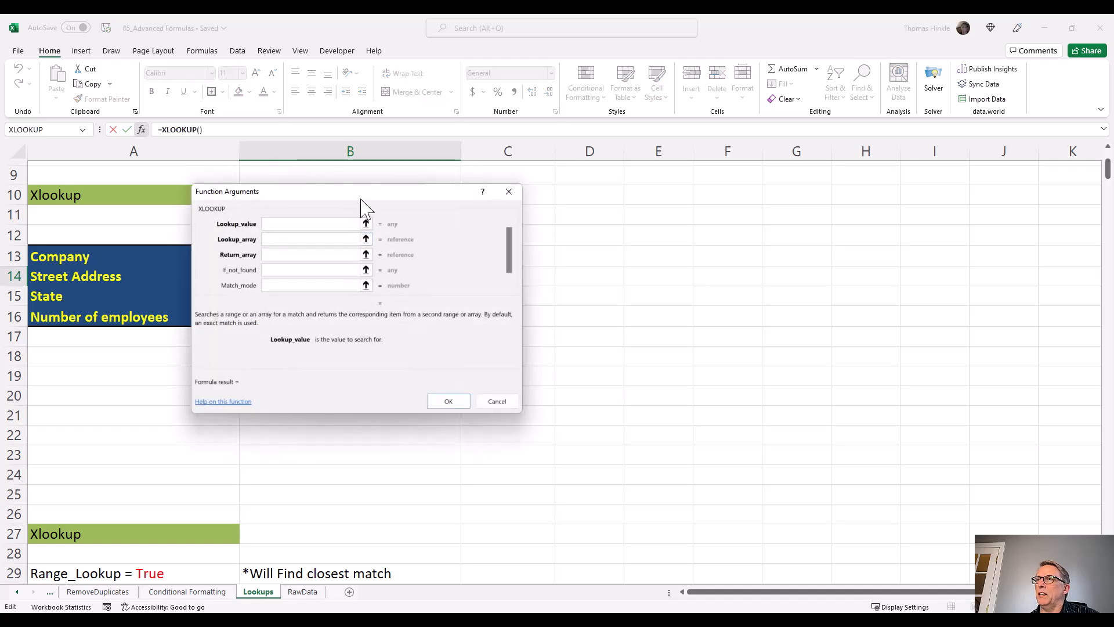
drag(366, 197, 630, 229)
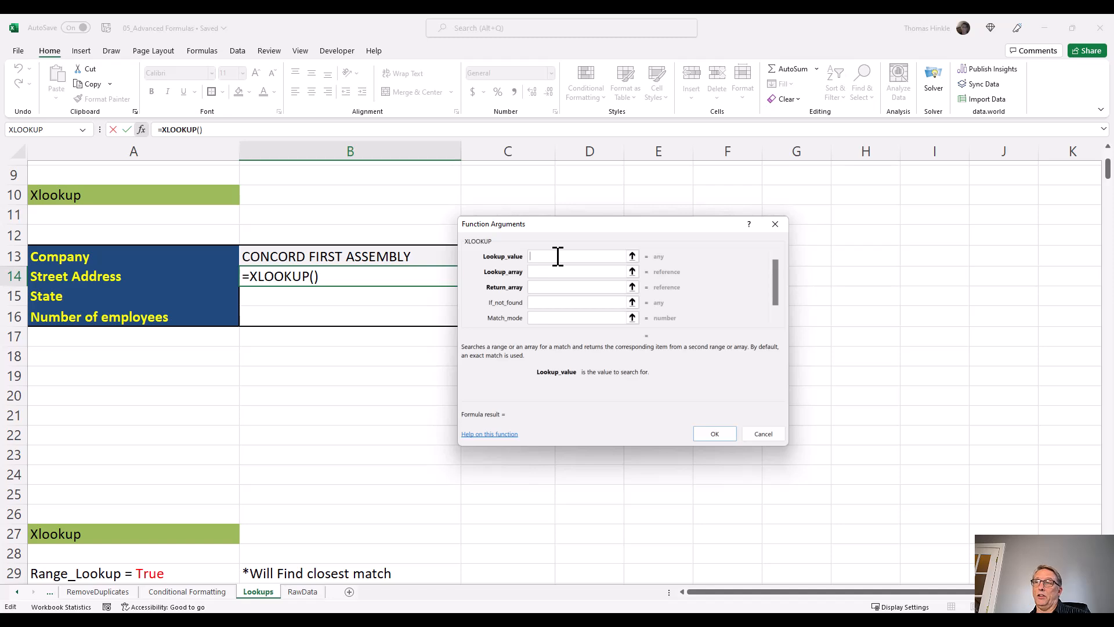
click(348, 256)
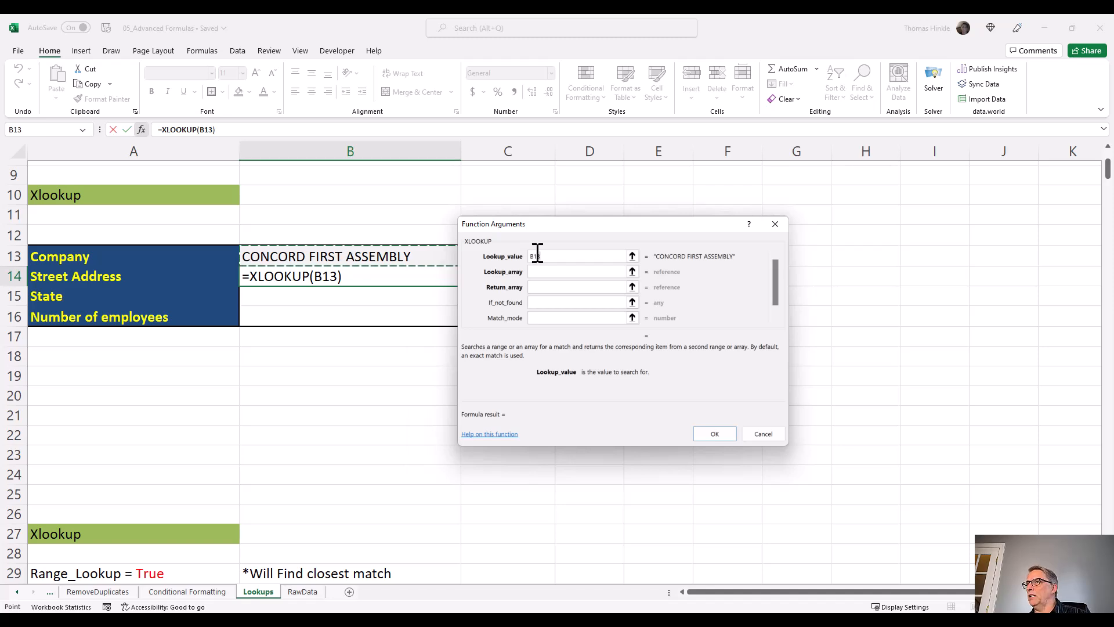
- Set the XLOOKUP lookup array to the entire Company column, RawData!A:A
click(585, 272)
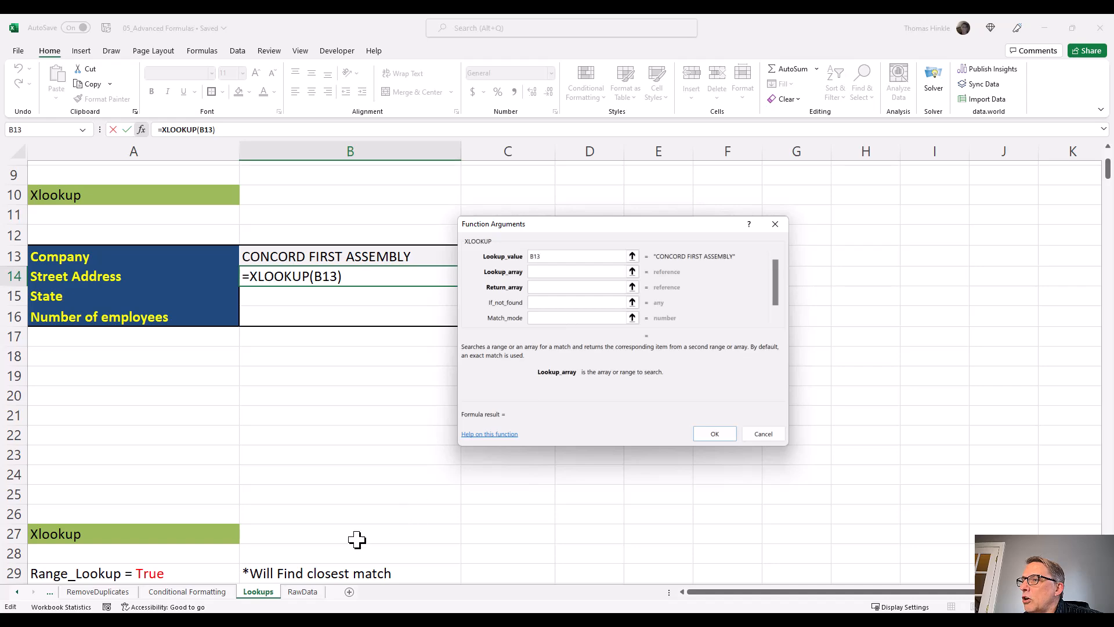
click(302, 592)
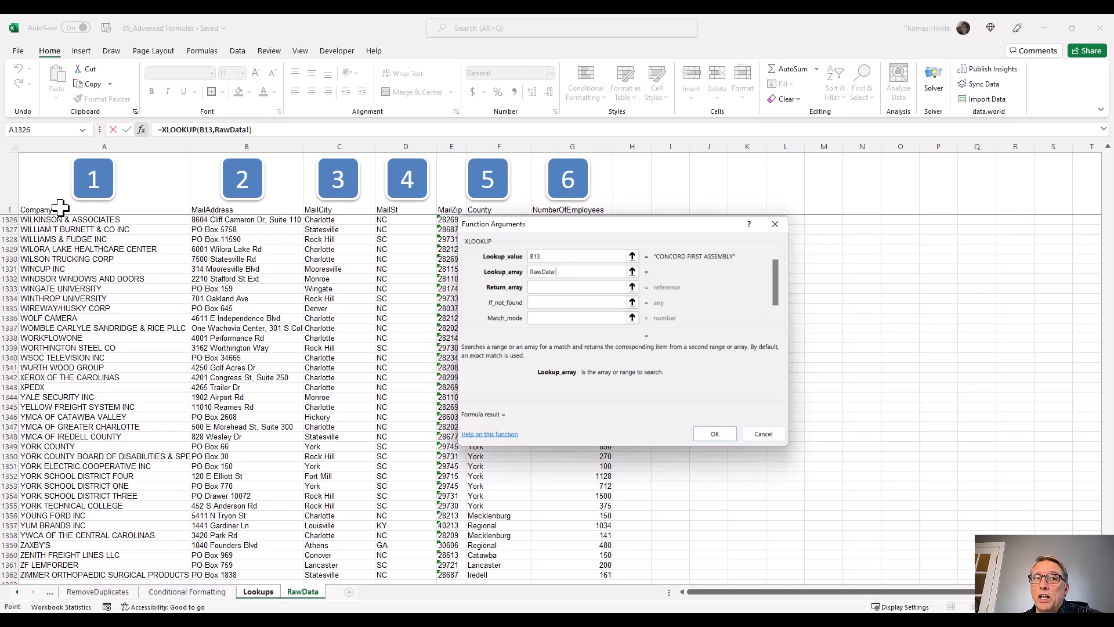
drag(58, 208, 52, 477)
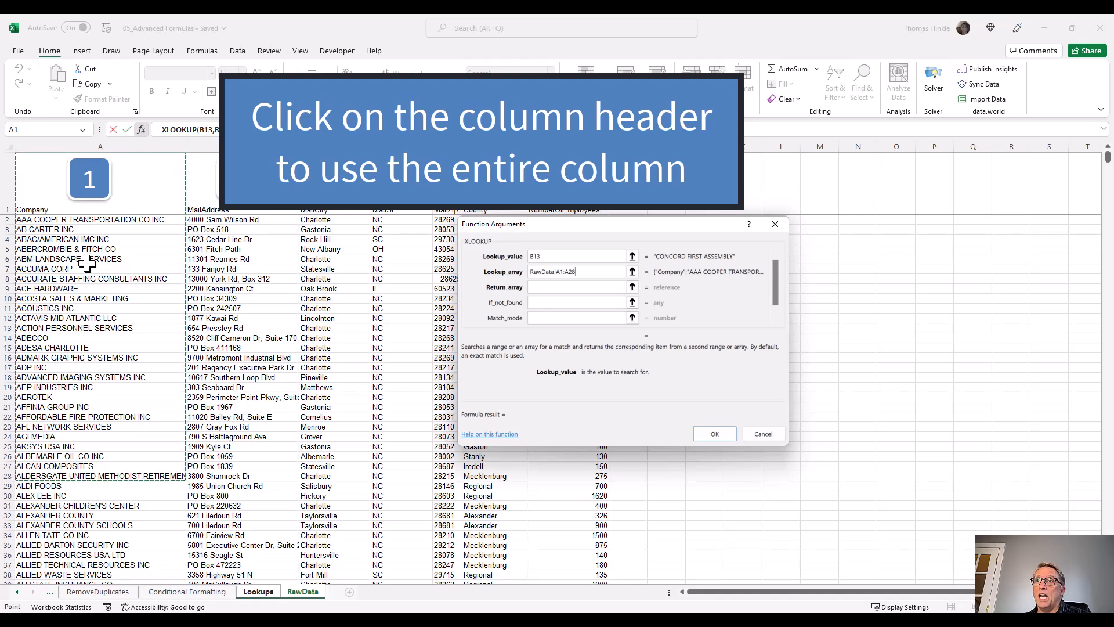
click(137, 145)
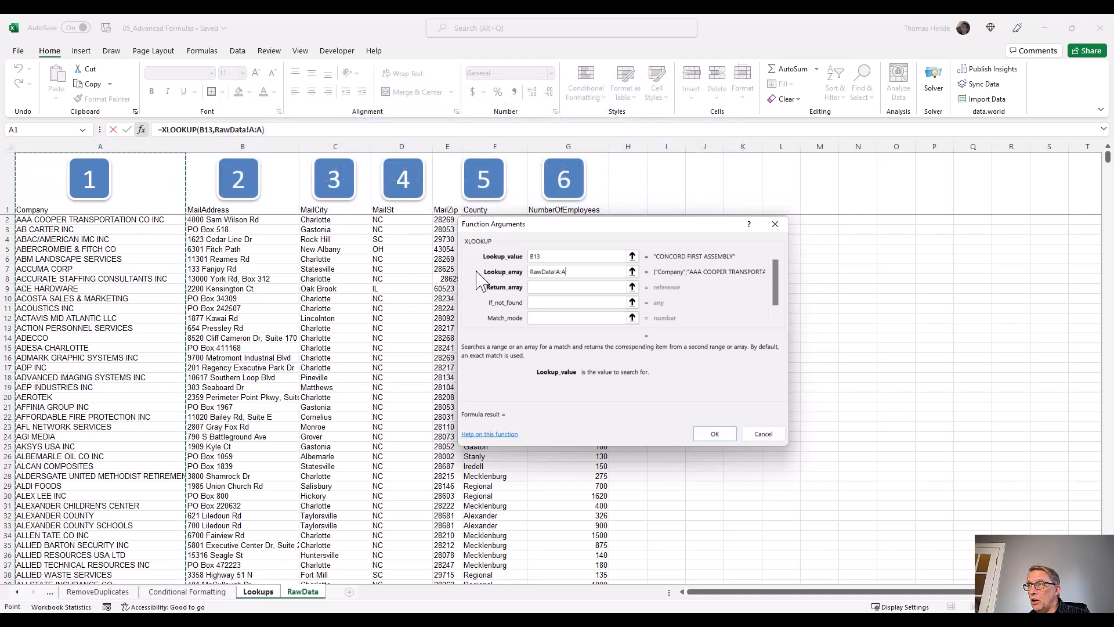
- Set the return array to the whole MailAddress column, RawData!B:B, and finish the Street Address formula
click(548, 288)
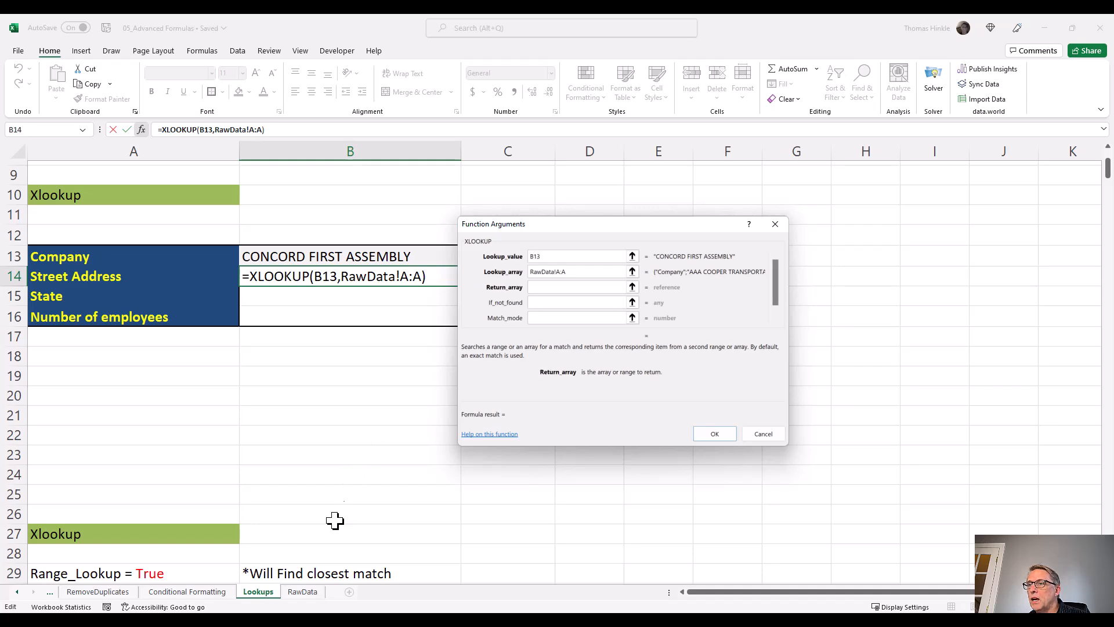
click(308, 595)
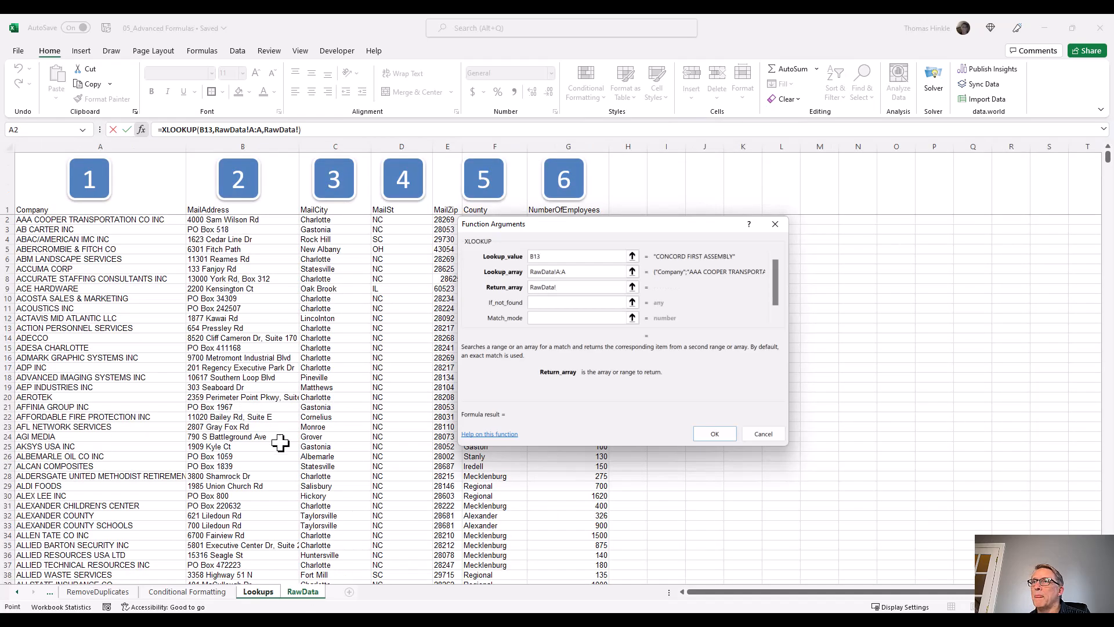
click(268, 145)
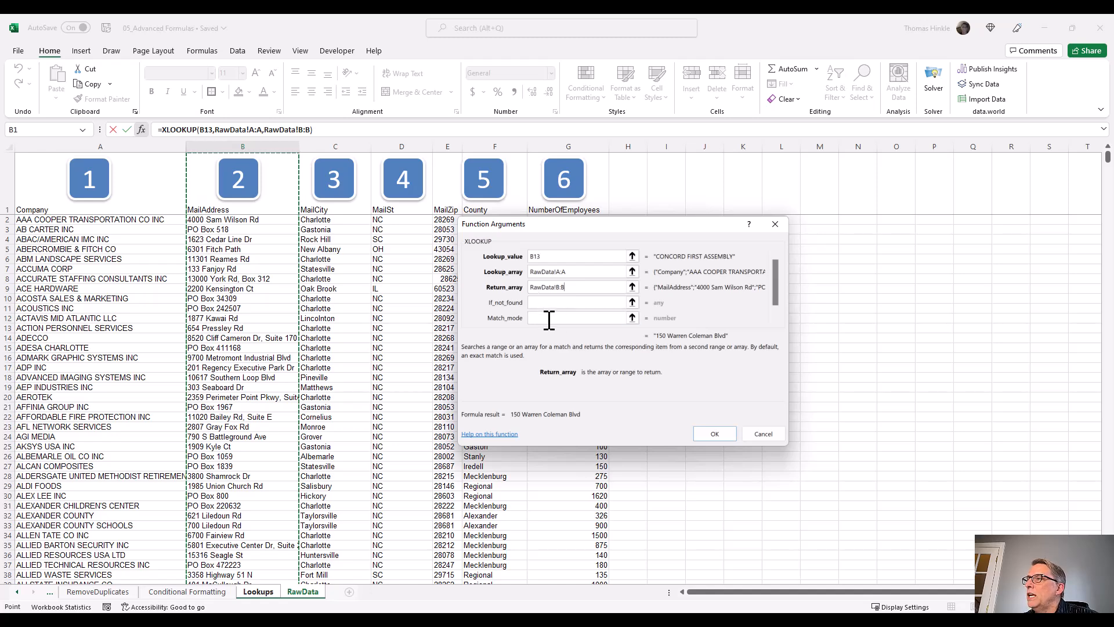
click(715, 435)
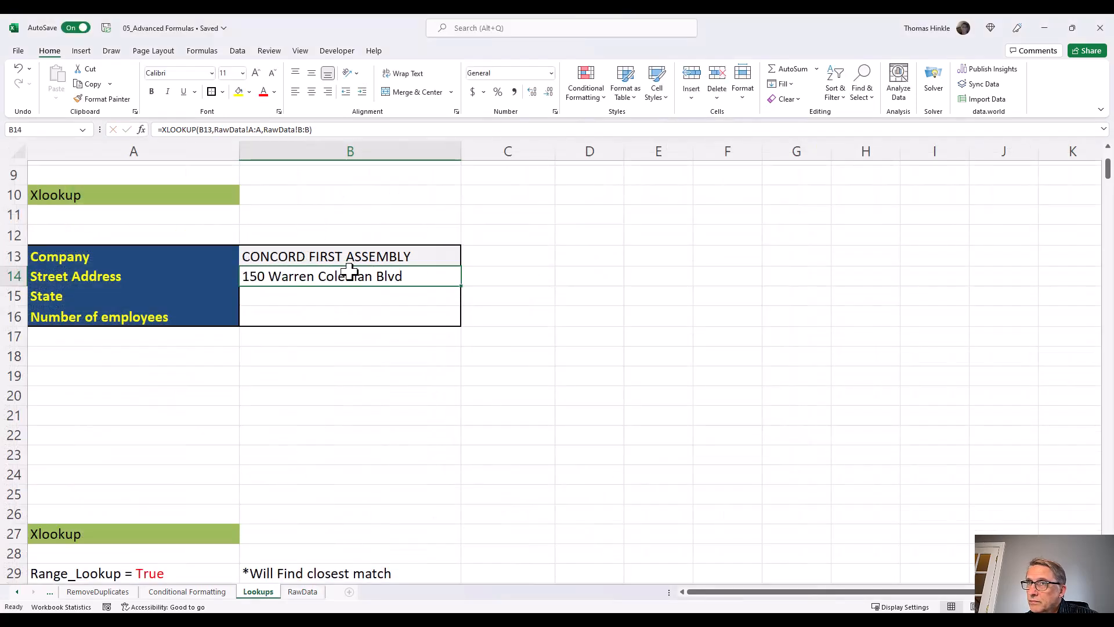
- Start an XLOOKUP formula in the State cell B15 with B13 as the lookup value
click(290, 294)
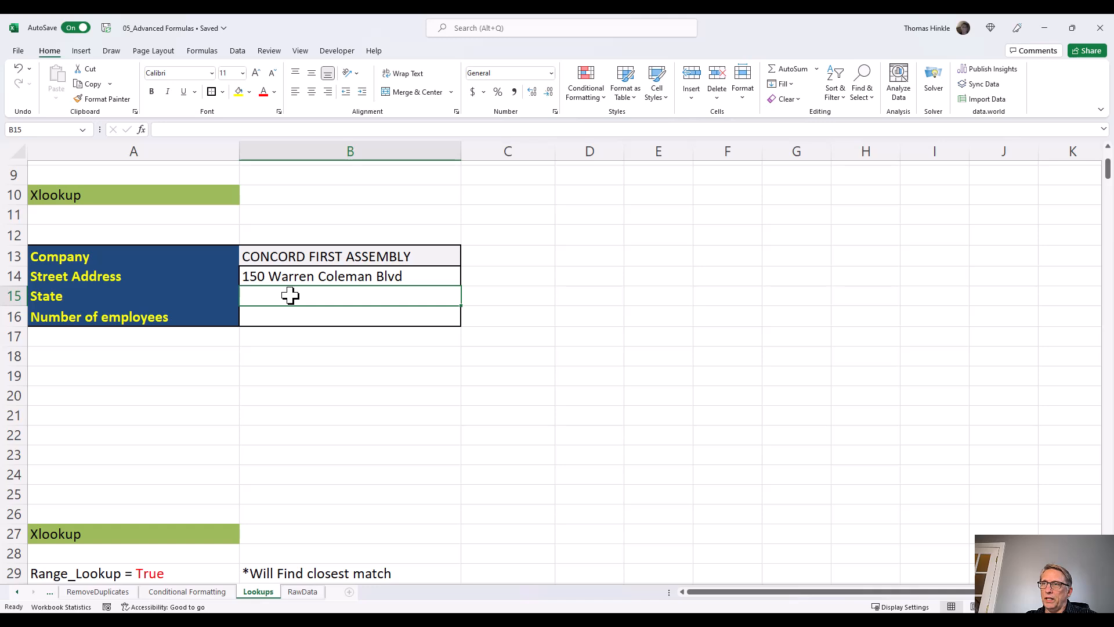
text(=x)
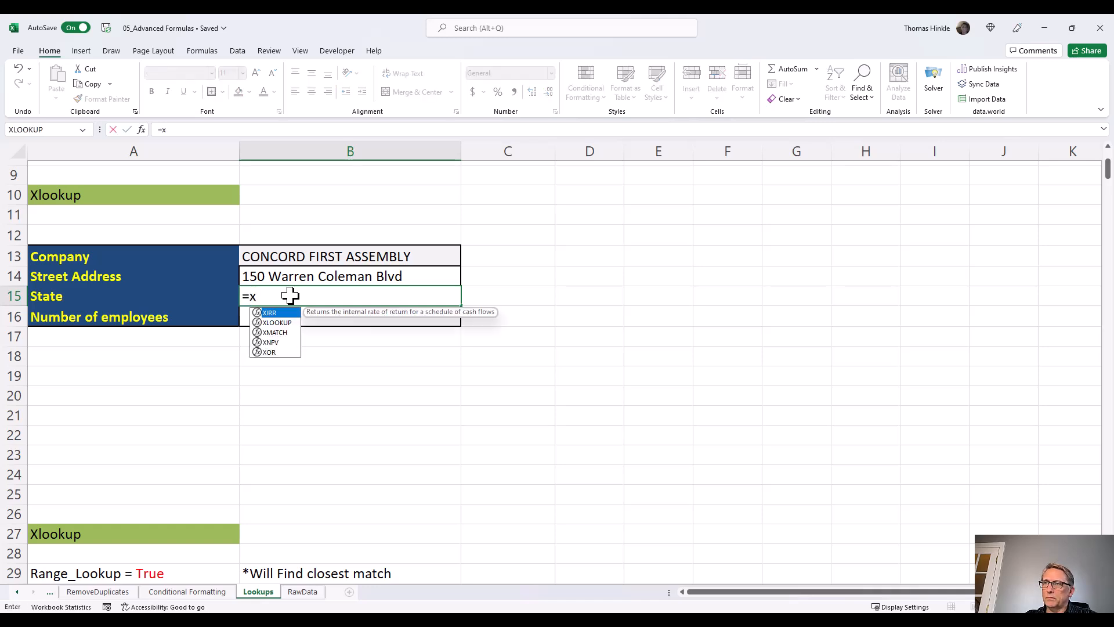
text(lookup)
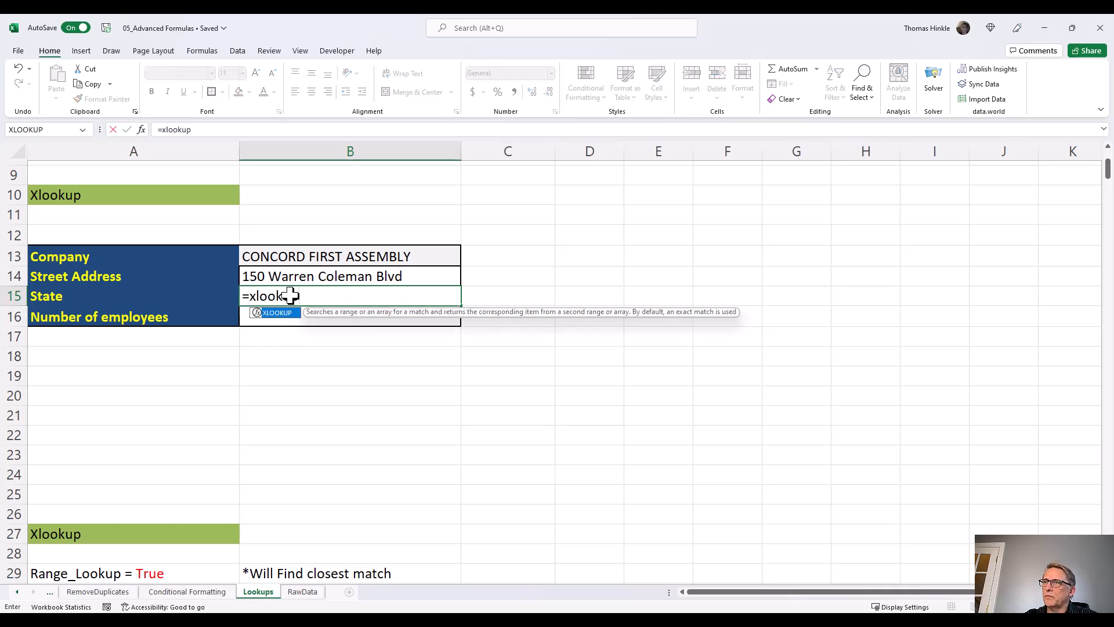
text(()
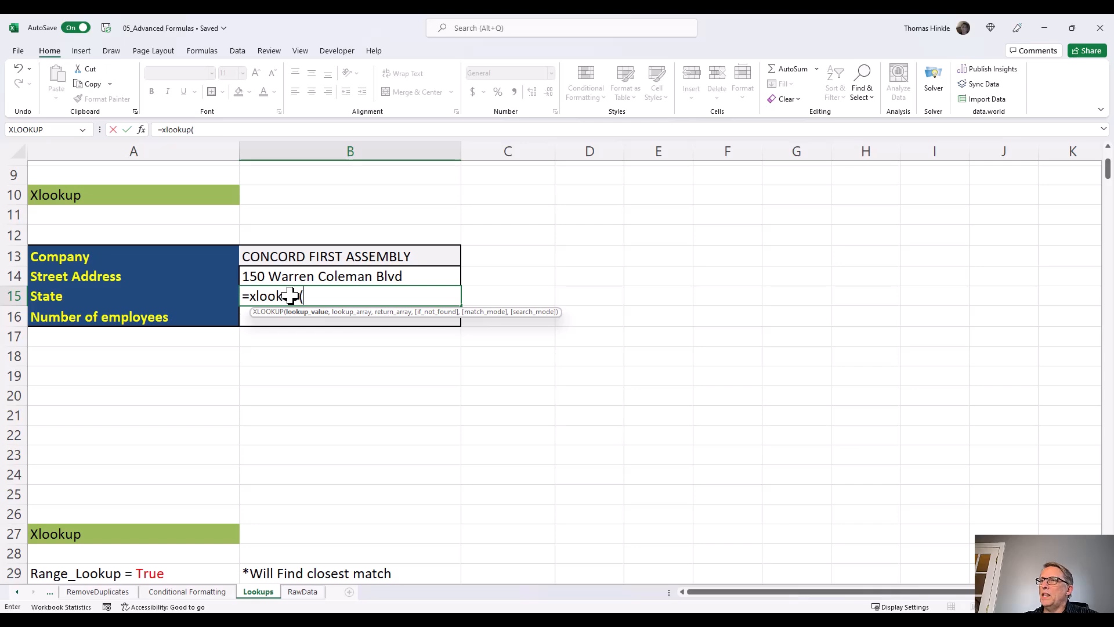
click(296, 256)
text(,)
- Use RawData!A:A as the lookup array and the MailCity column RawData!C:C as the return array, completing the State formula
click(302, 591)
key(ctrl+space)
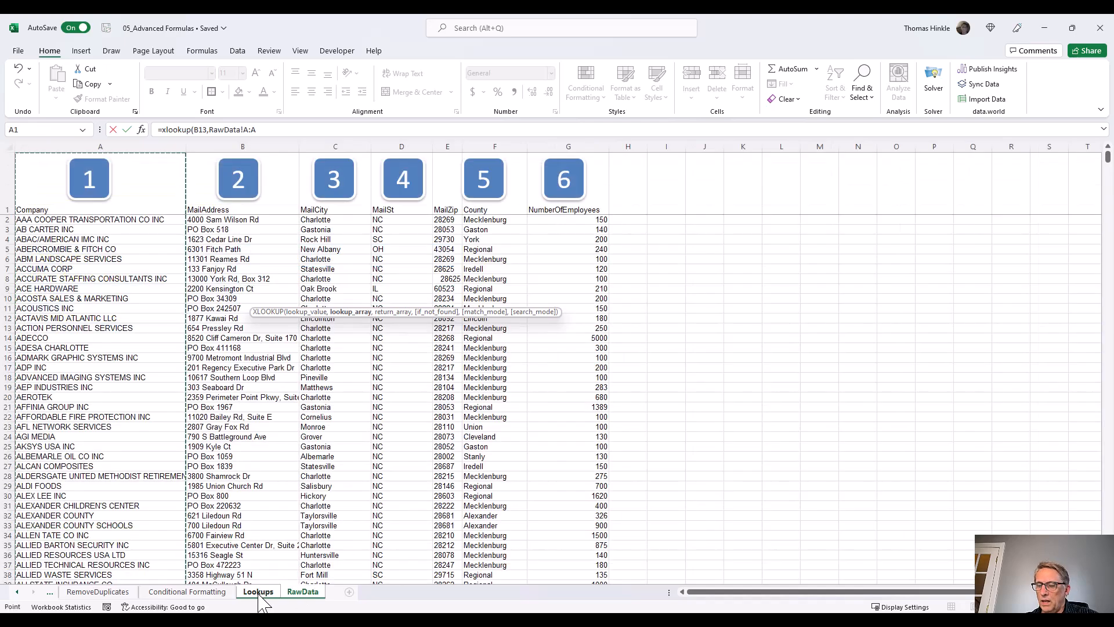
text(,)
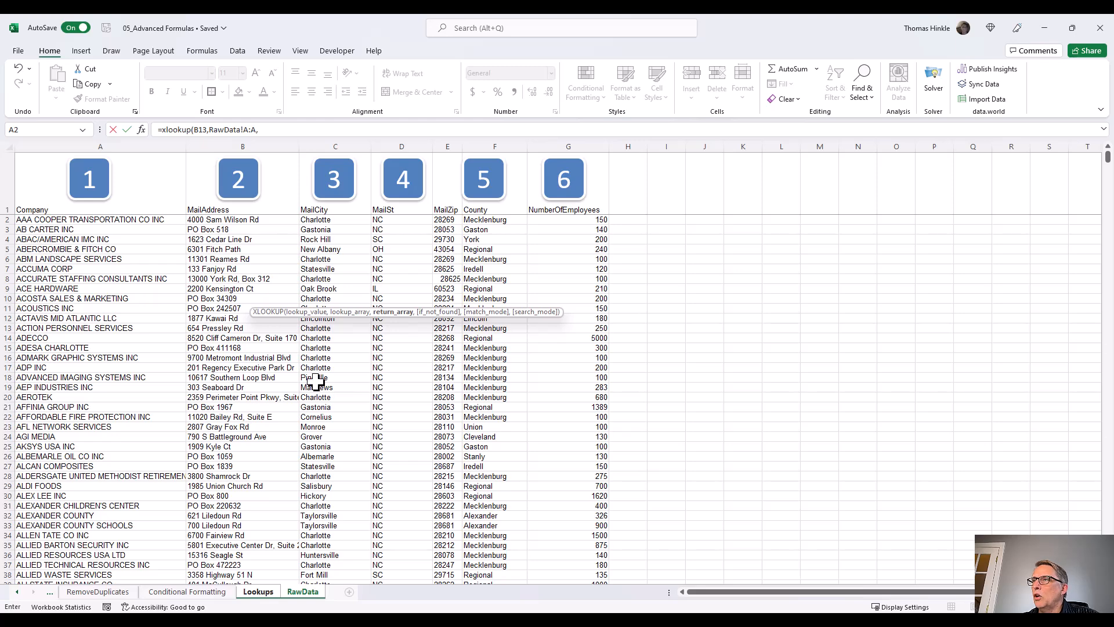
click(349, 146)
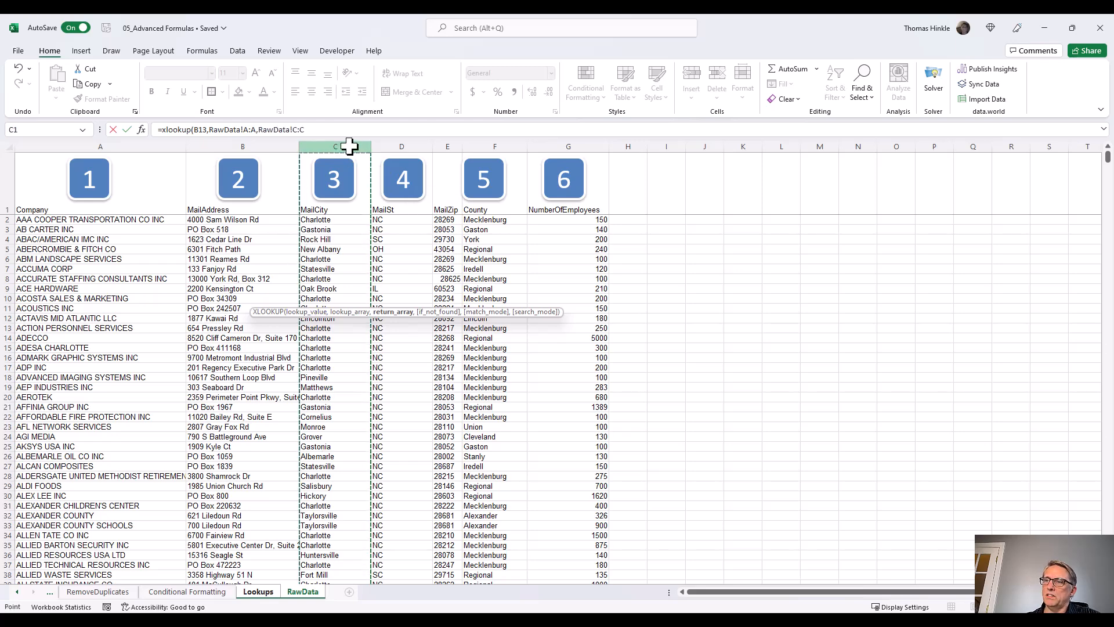
key(Return)
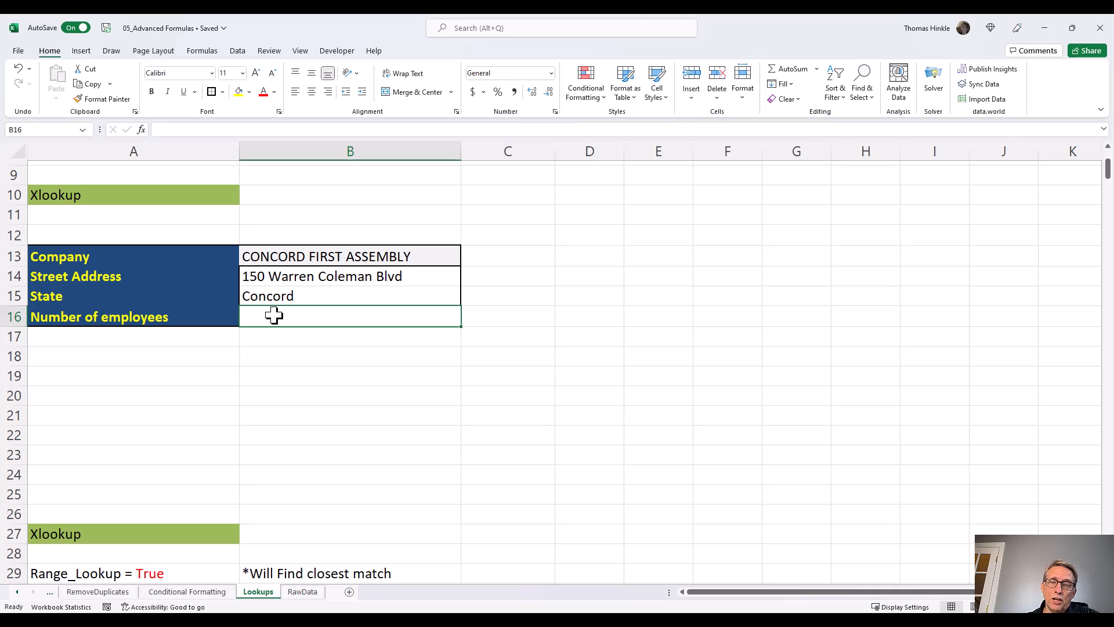
- Start an XLOOKUP formula in the Number of employees cell B16 with B13 as the lookup value
click(294, 296)
click(287, 314)
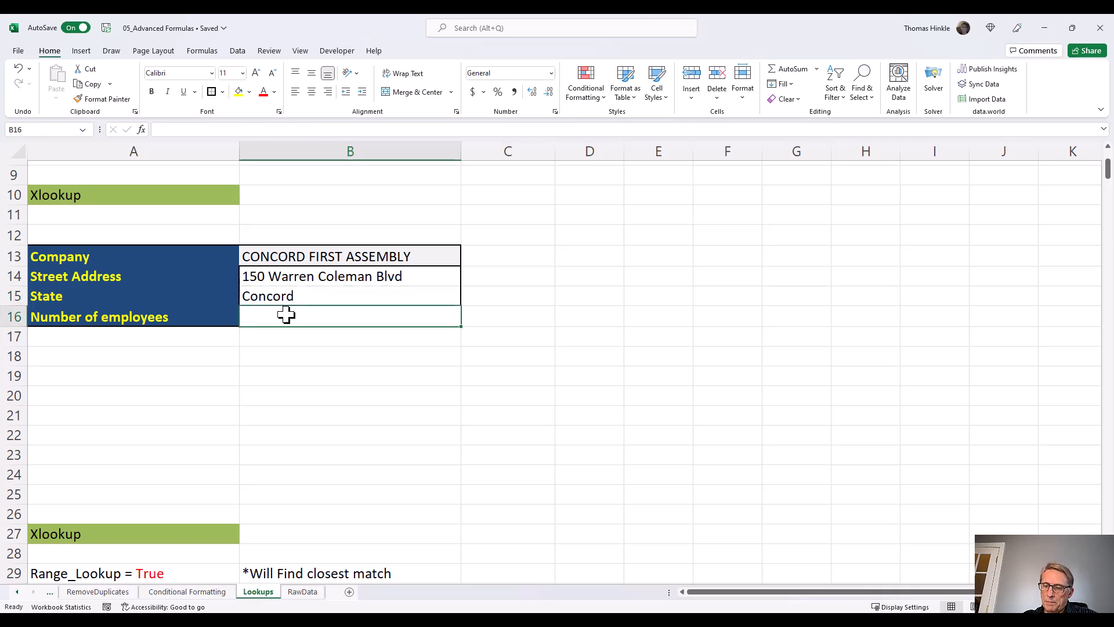
text(=xloo)
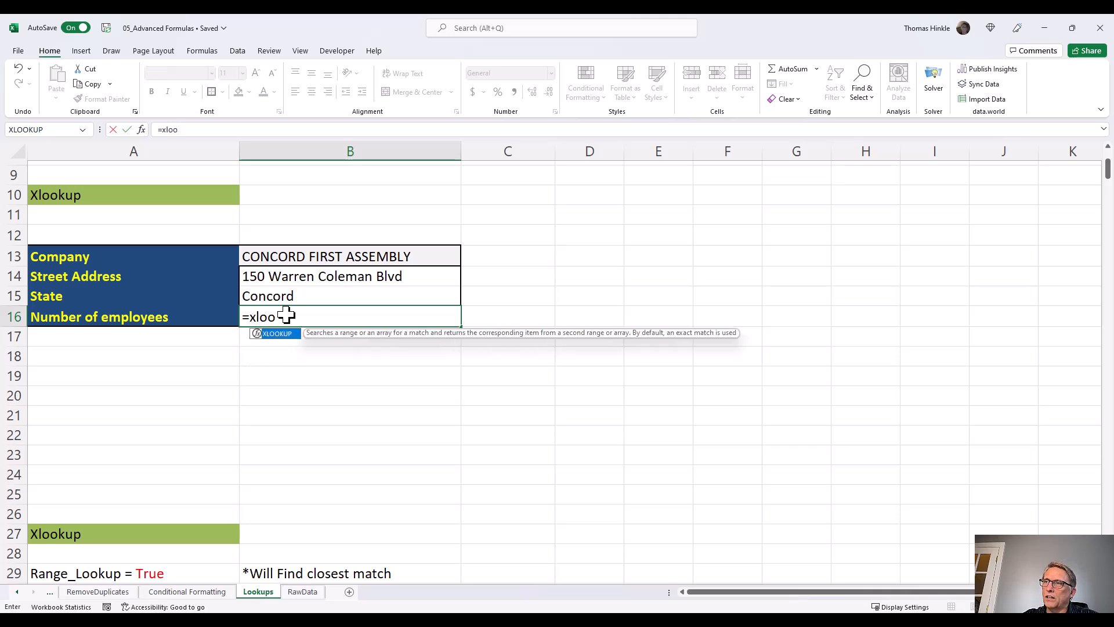
text(kup()
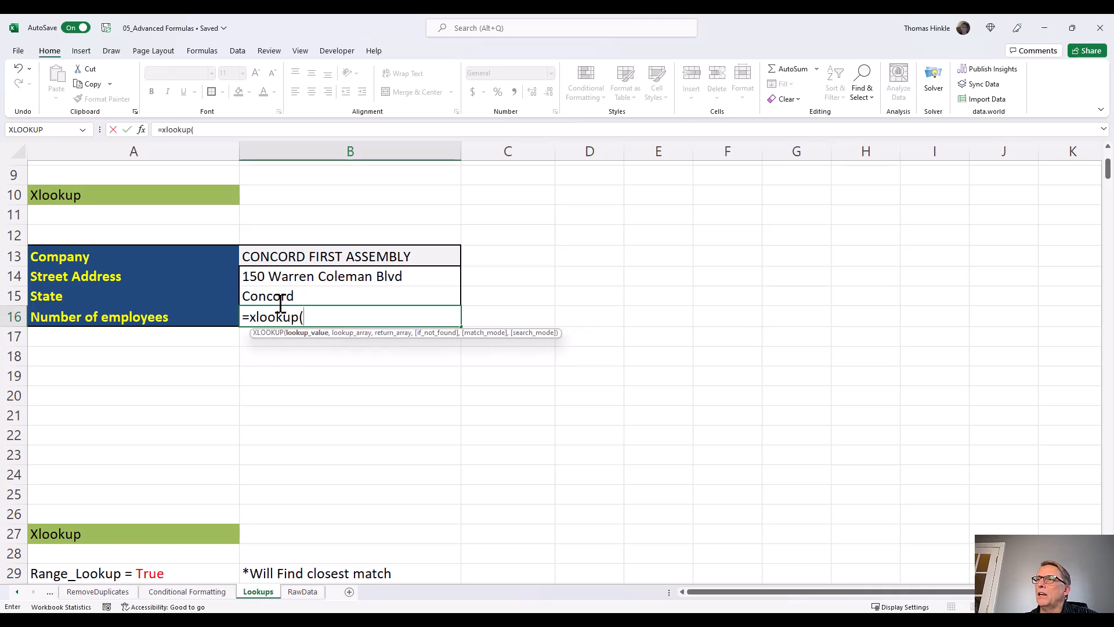
click(312, 256)
text(,)
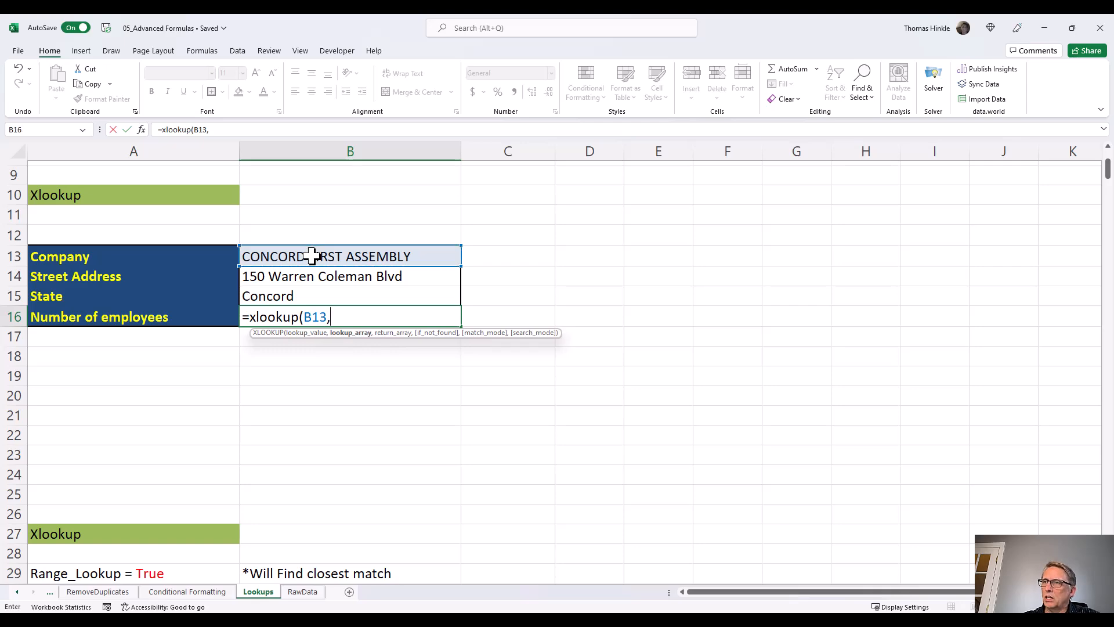
- Use RawData!A:A as the lookup array and the whole NumberOfEmployees column as the return array, completing the B16 formula
click(303, 592)
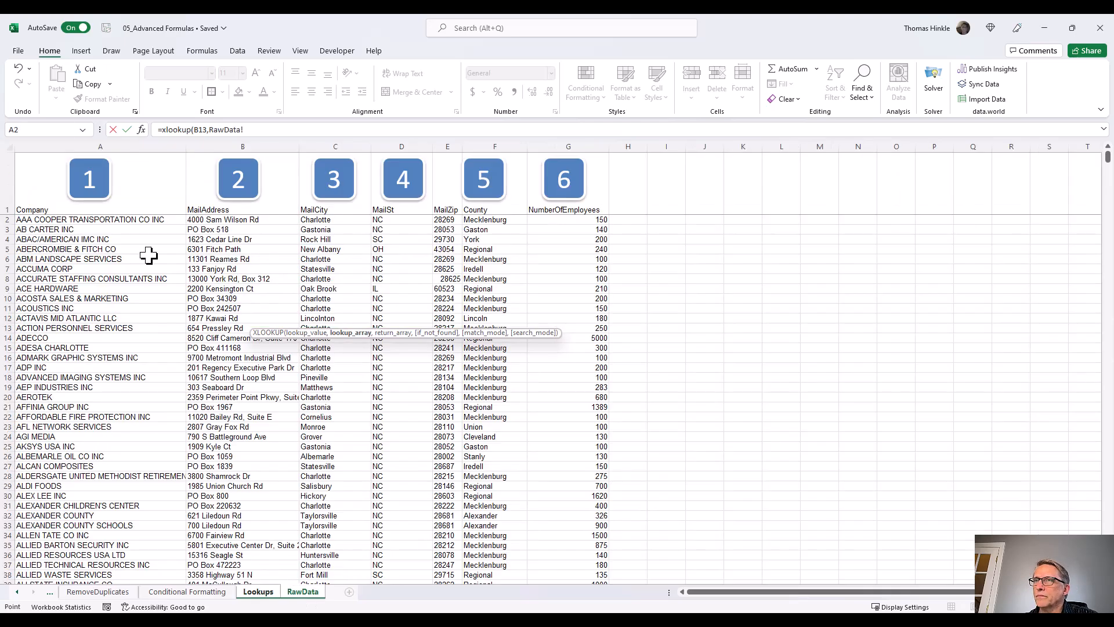
click(114, 146)
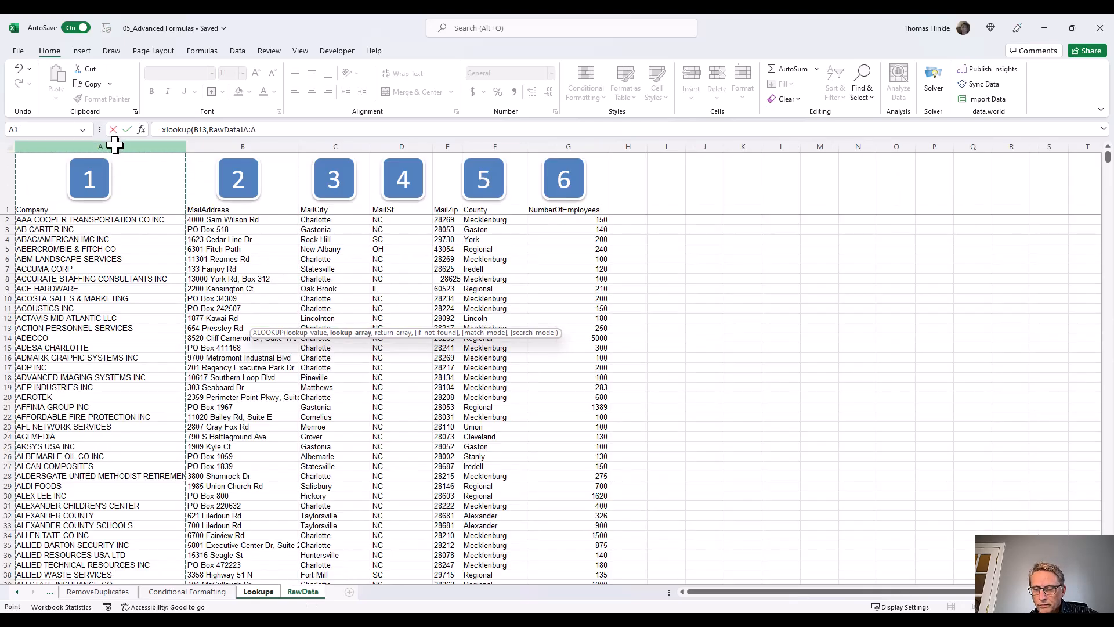
text(,)
click(553, 143)
key(Return)
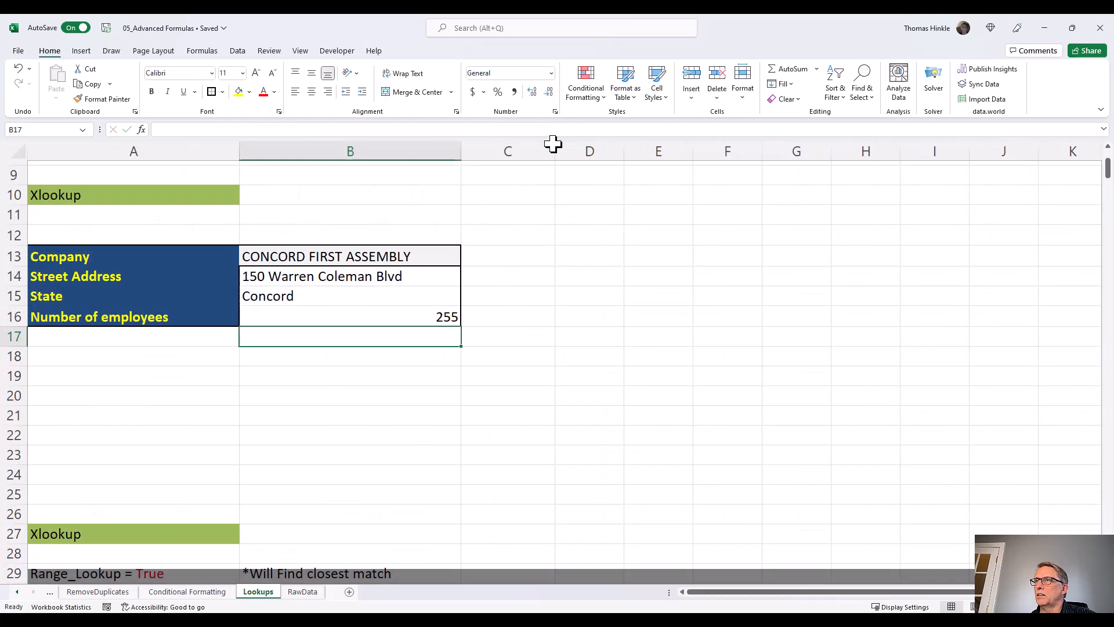
key(Down)
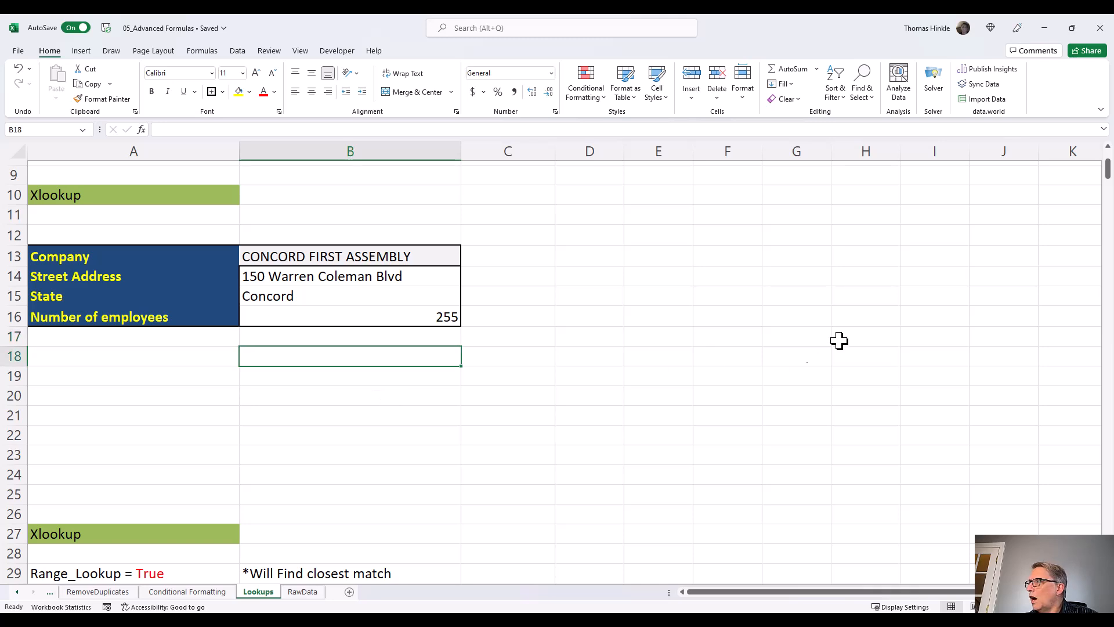
- Test the closest-match grade lookup by entering the scores 82 and 91 in turn in the TestScore cell A32
drag(1109, 173, 1109, 194)
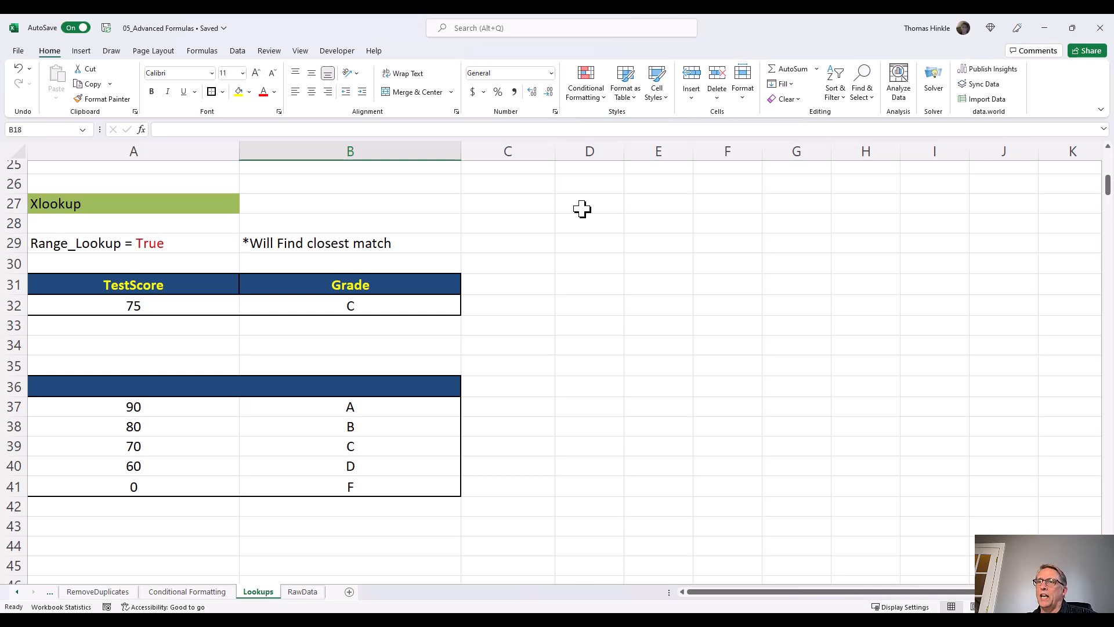
click(190, 406)
click(179, 429)
click(193, 445)
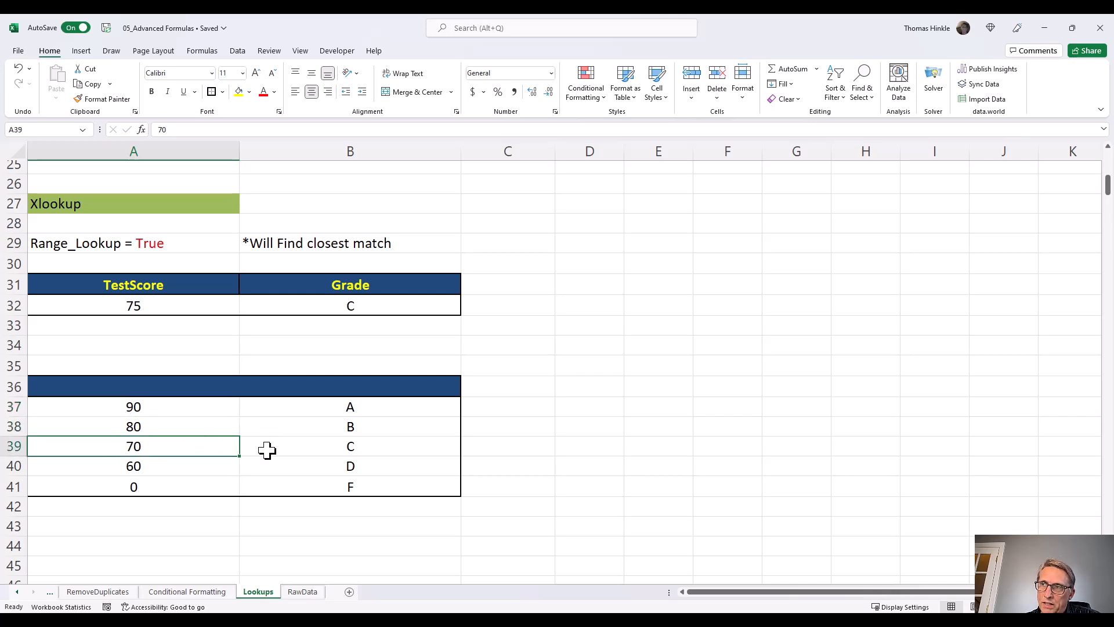
click(257, 448)
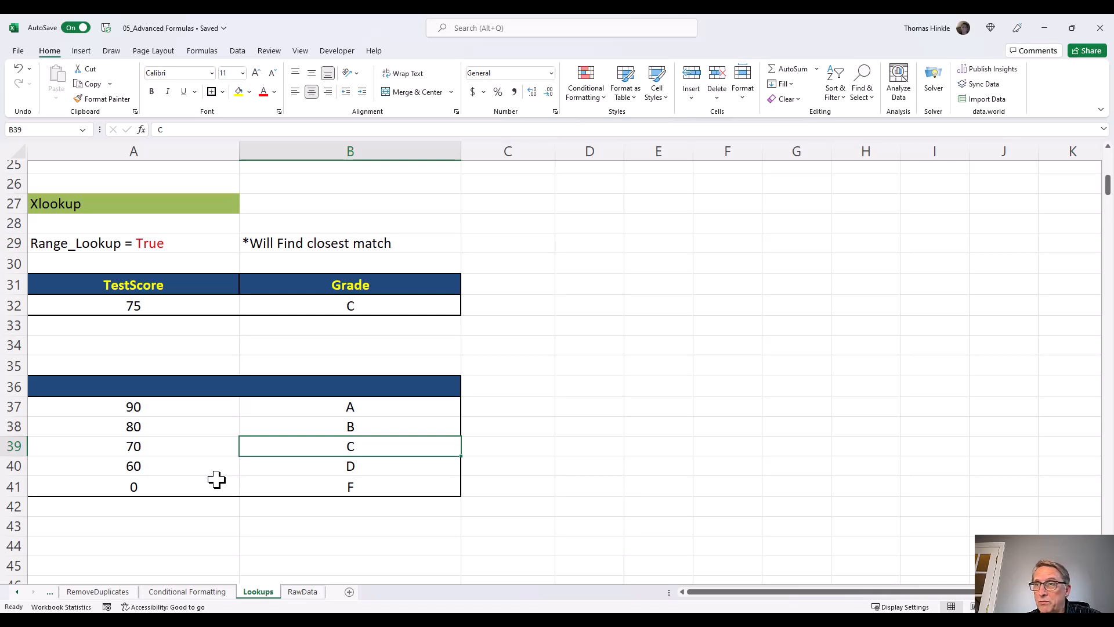
click(197, 308)
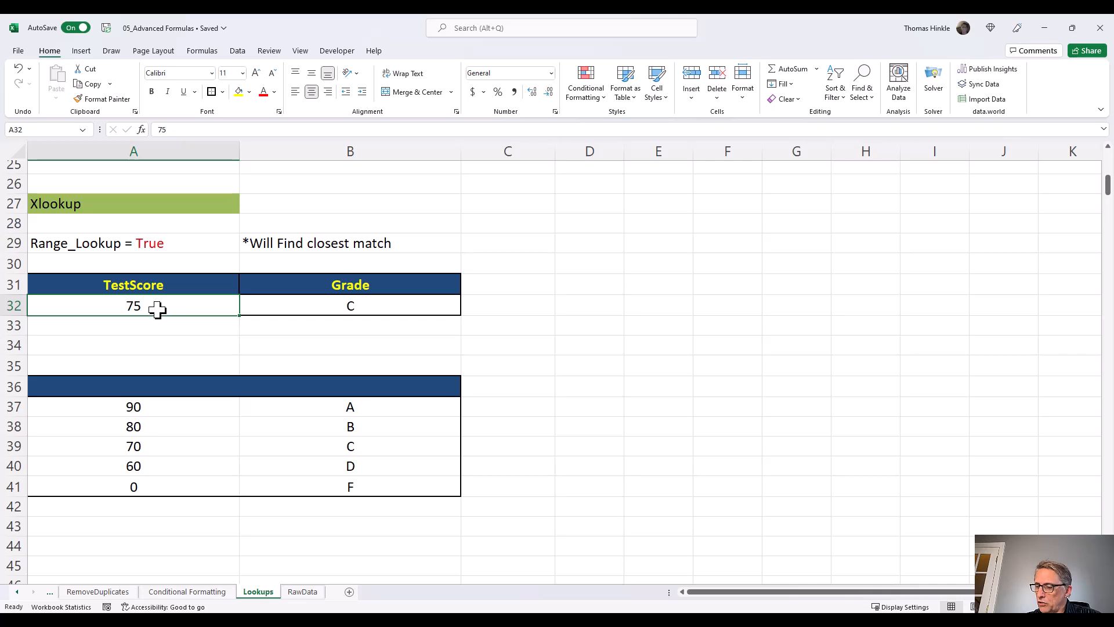
text(82)
key(Return)
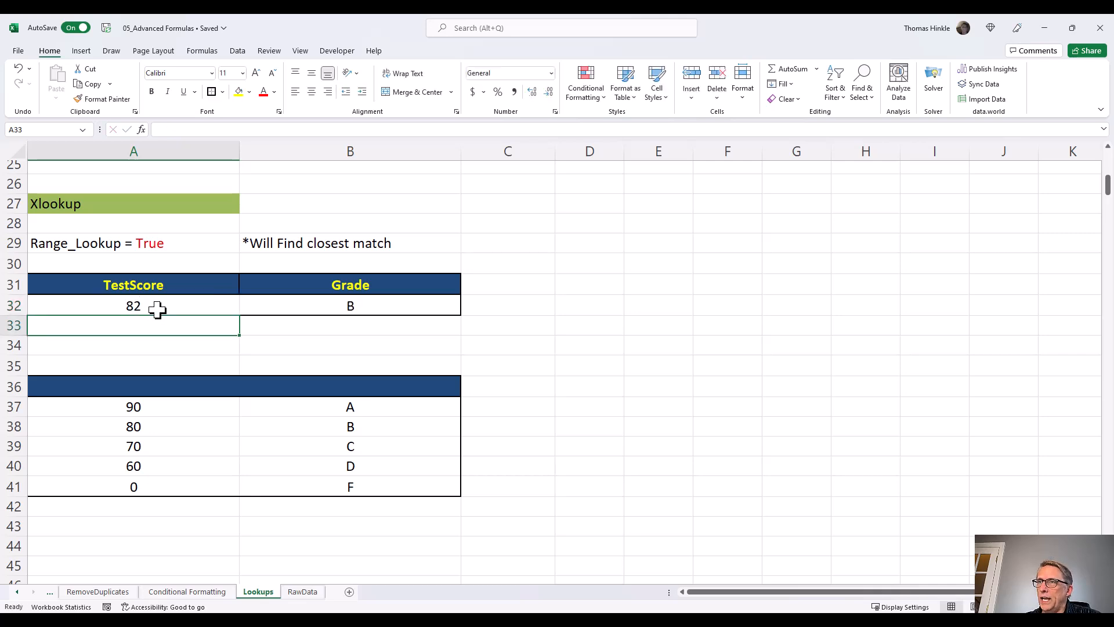
click(157, 311)
text(91)
key(Return)
click(157, 311)
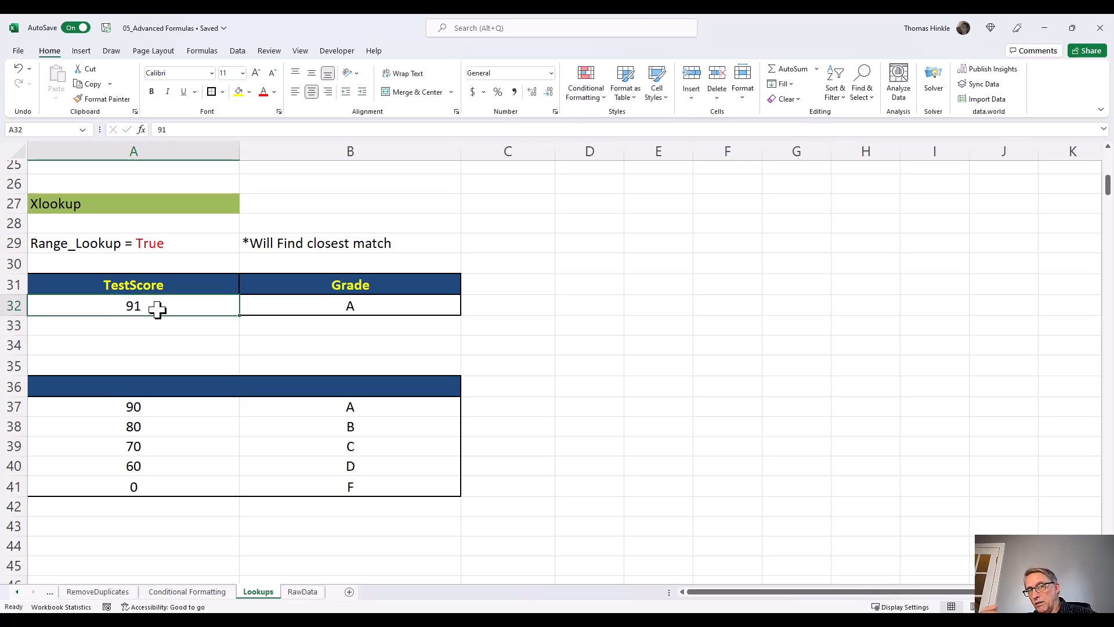
- Clear the Grade formula in B32 and insert an XLOOKUP function there with A32 as the lookup value
click(295, 308)
key(Delete)
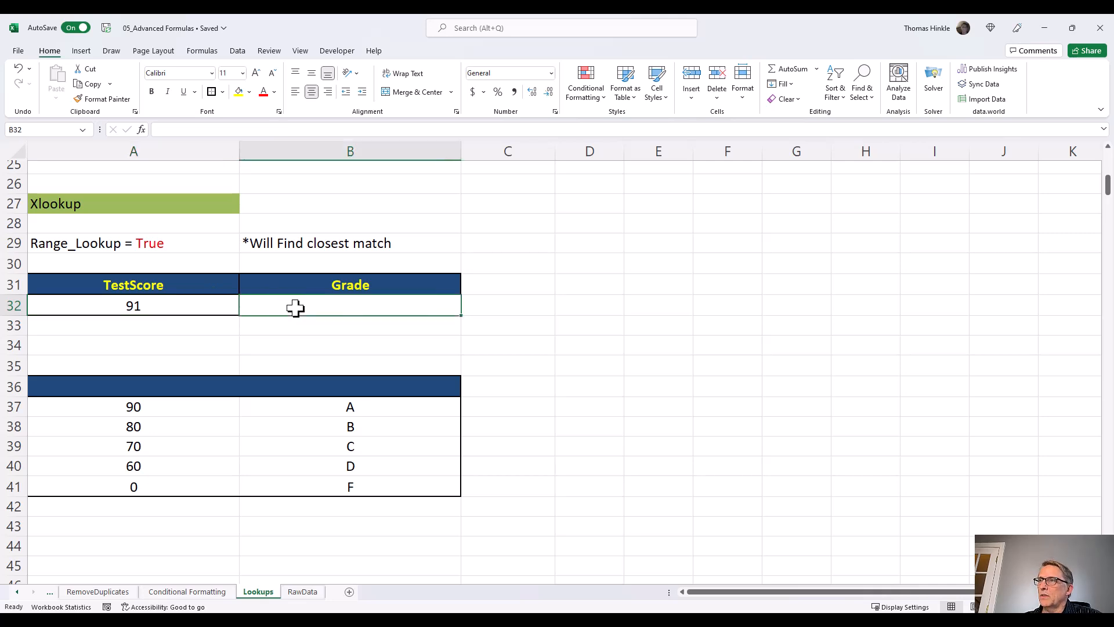
click(141, 129)
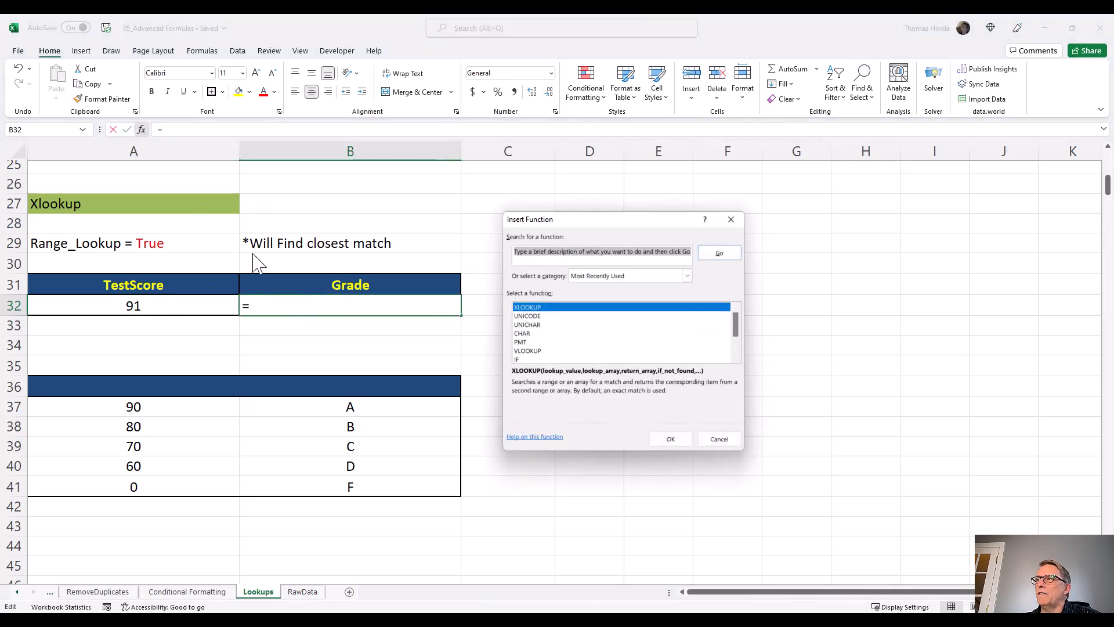
drag(587, 221, 516, 207)
double_click(480, 293)
drag(498, 214, 552, 199)
click(118, 304)
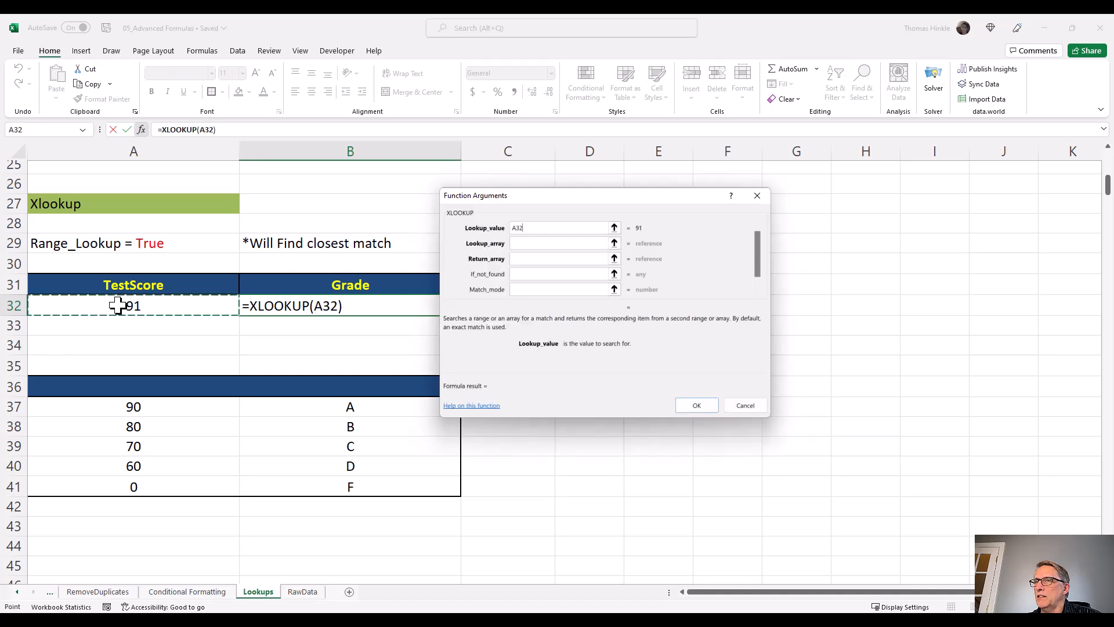
- Set the XLOOKUP lookup array to the score cutoffs A37:A41 and the return array to the grades B37:B41
click(520, 242)
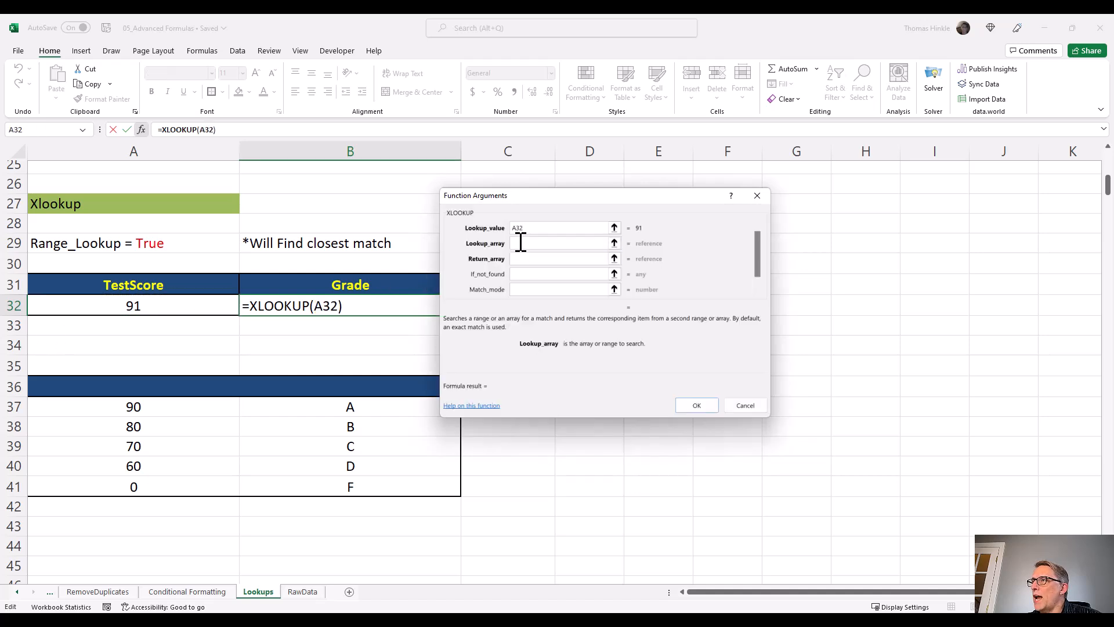
click(142, 407)
drag(142, 407, 138, 491)
click(539, 258)
drag(384, 406, 378, 487)
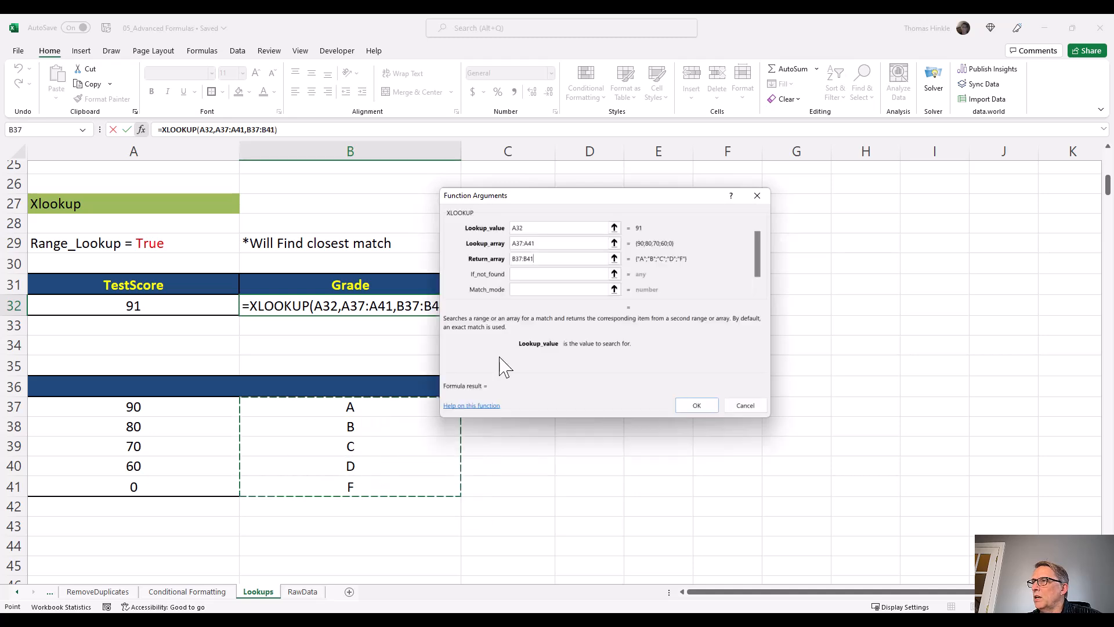
- Set the XLOOKUP match mode to 0 and finish the Grade formula
click(533, 290)
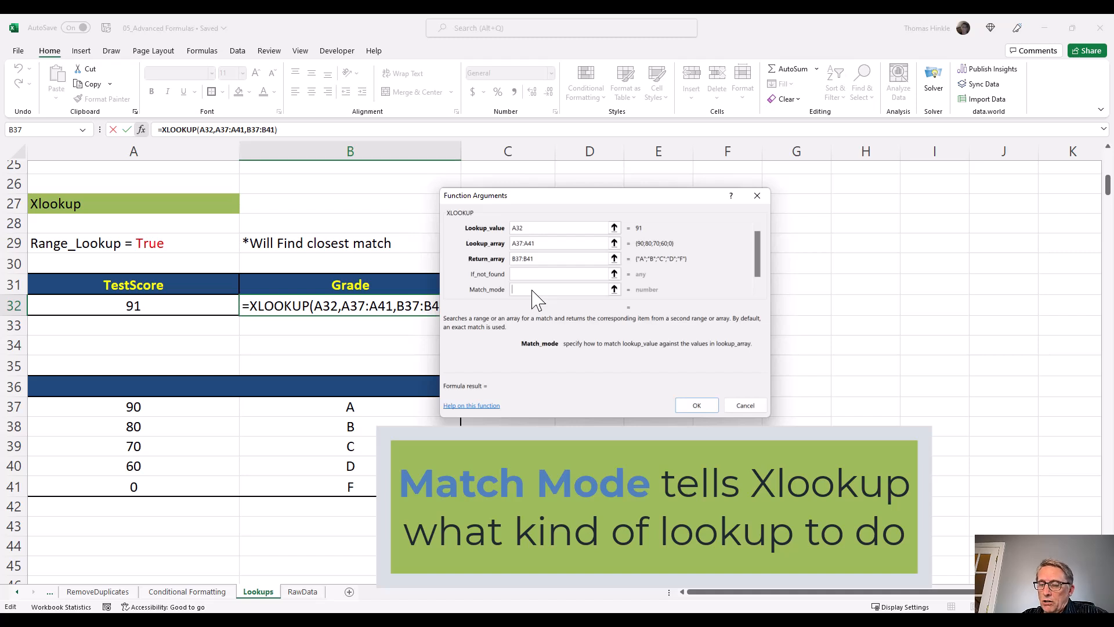
text(0)
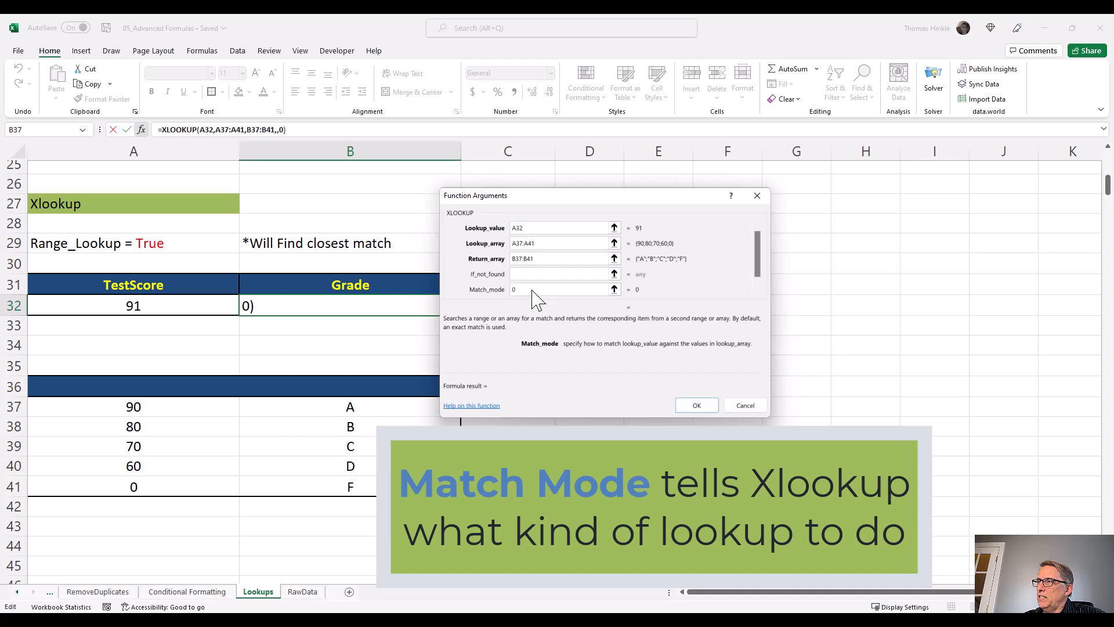
key(Return)
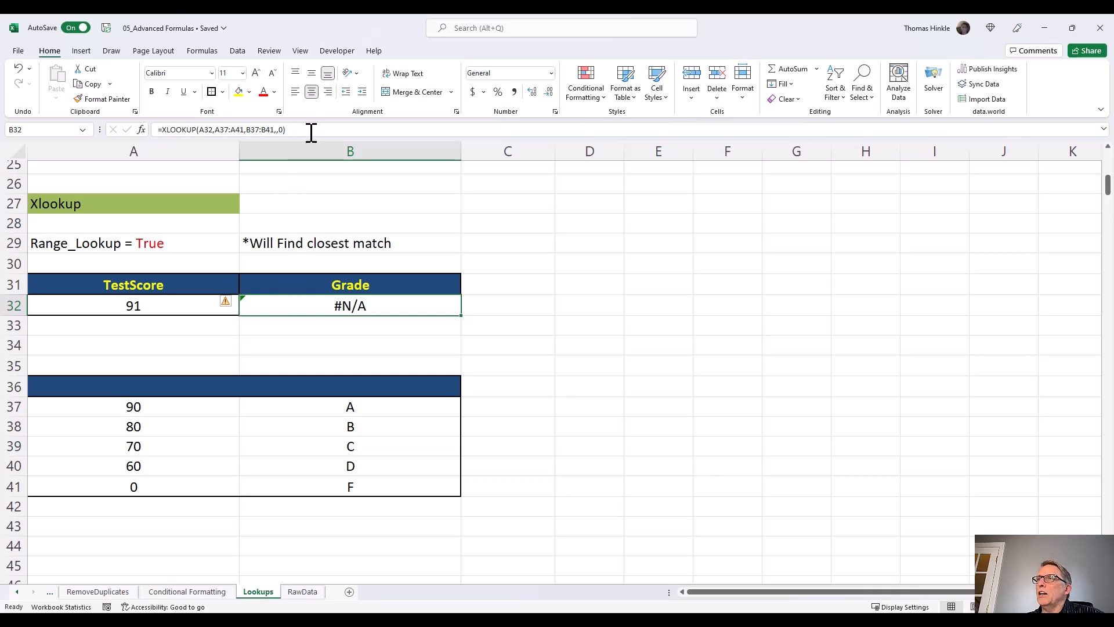
- Change the match mode in the B32 formula to -1, exact match or next smaller item
click(283, 129)
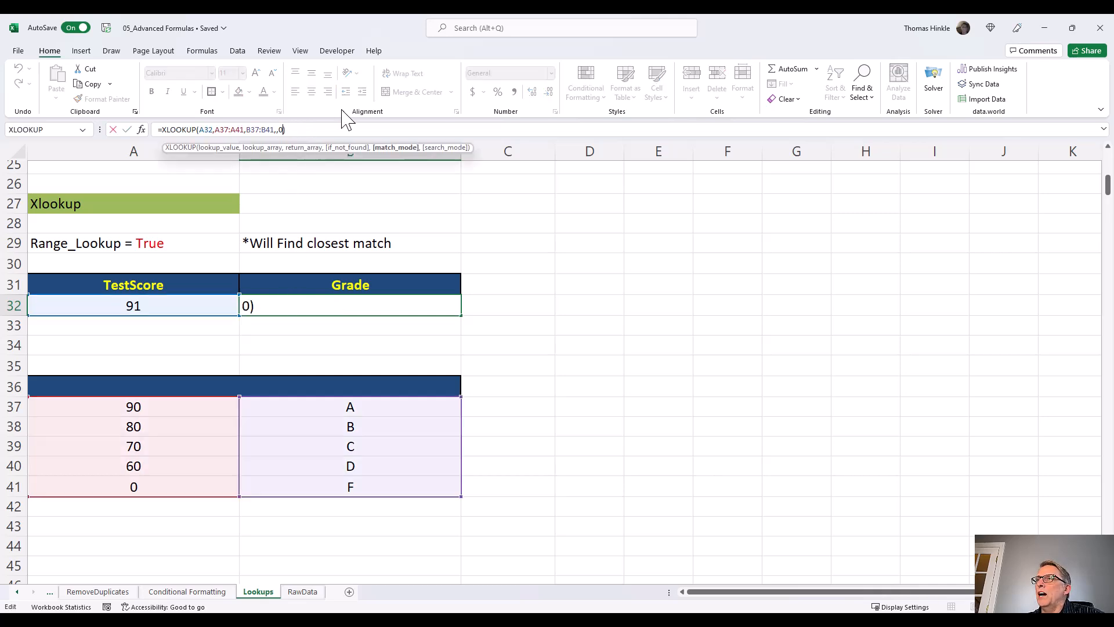
key(BackSpace)
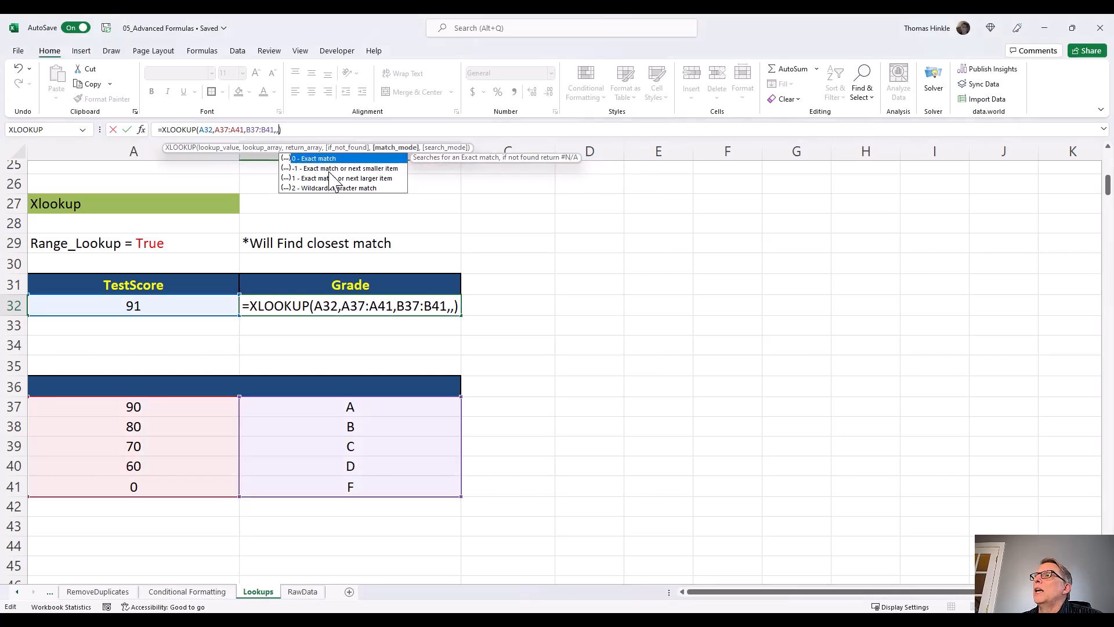
key(Down)
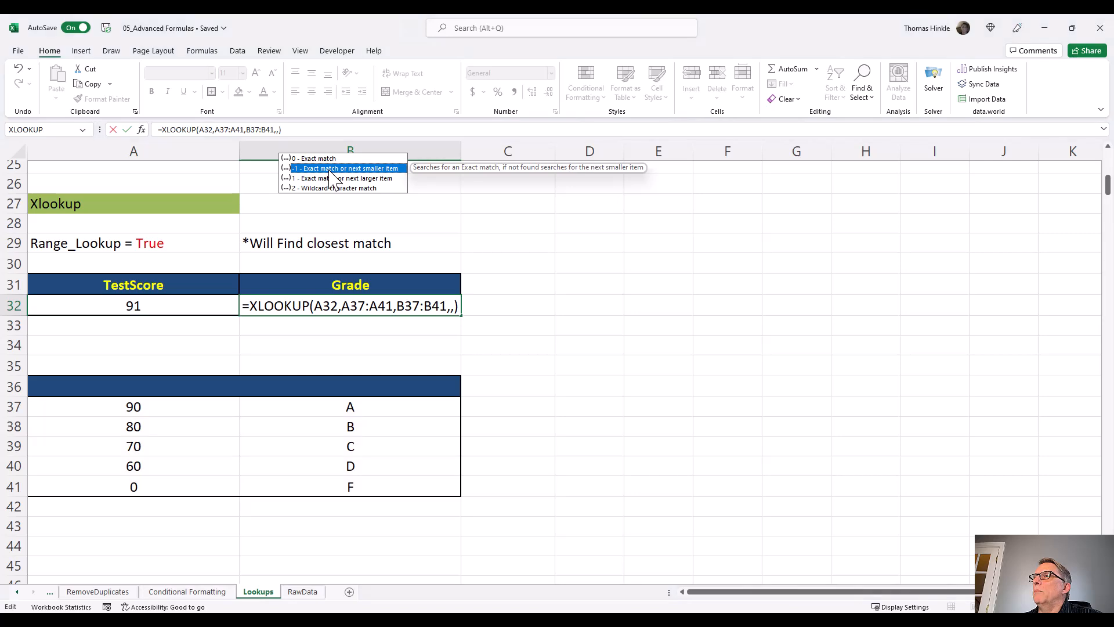
key(Tab)
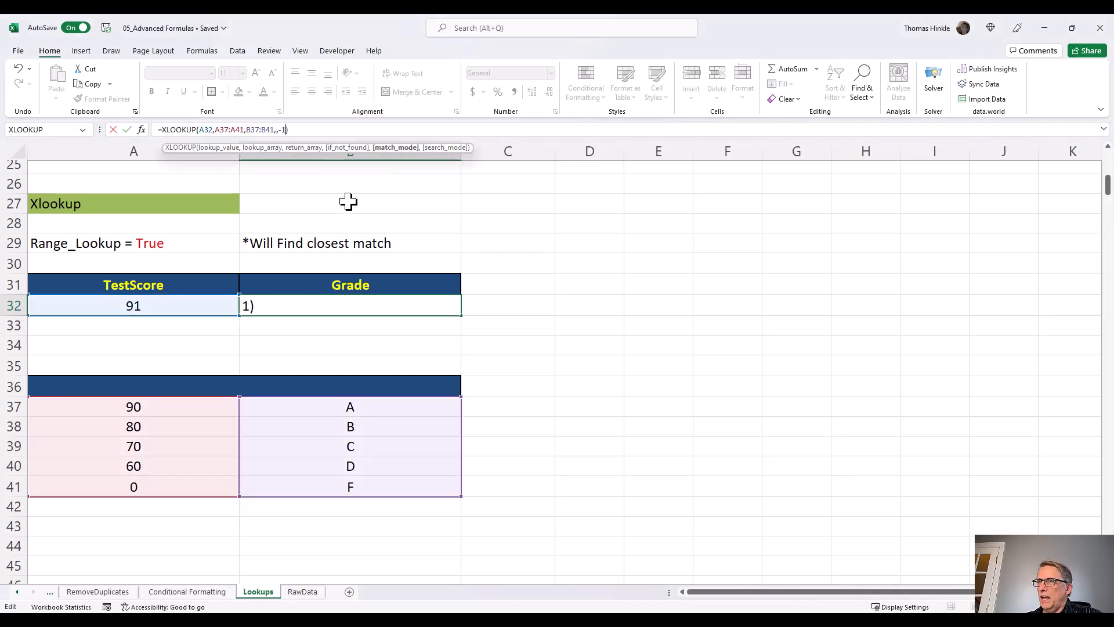
key(Return)
click(371, 301)
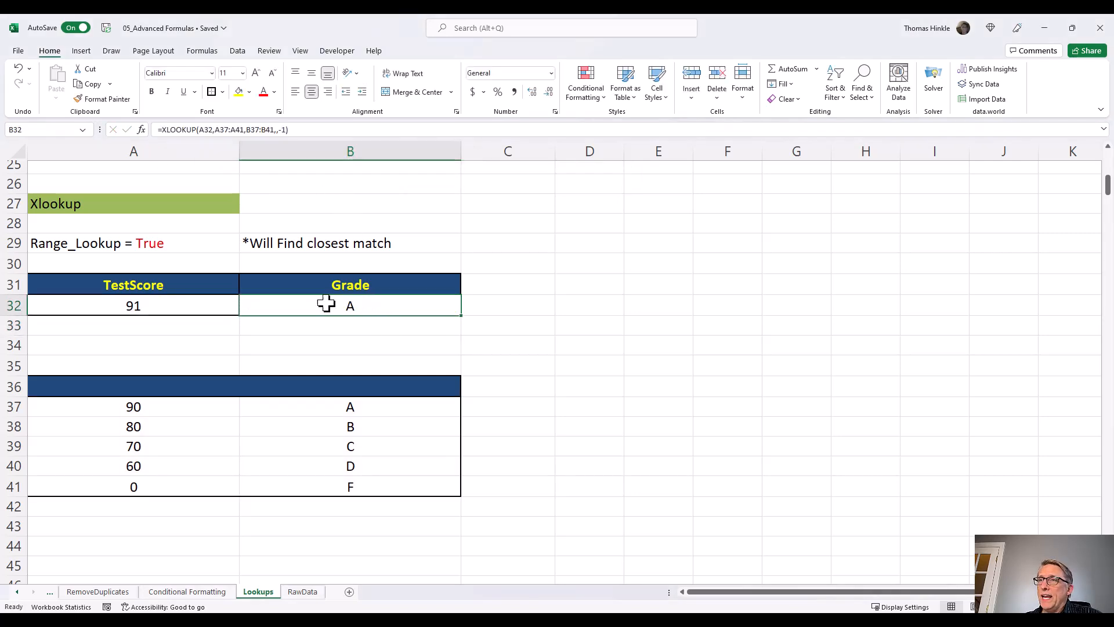
- Test the Grade lookup by entering the scores 90, 88 and 86 in turn in TestScore cell A32
click(218, 307)
text(90)
key(Return)
click(217, 308)
text(88)
key(Return)
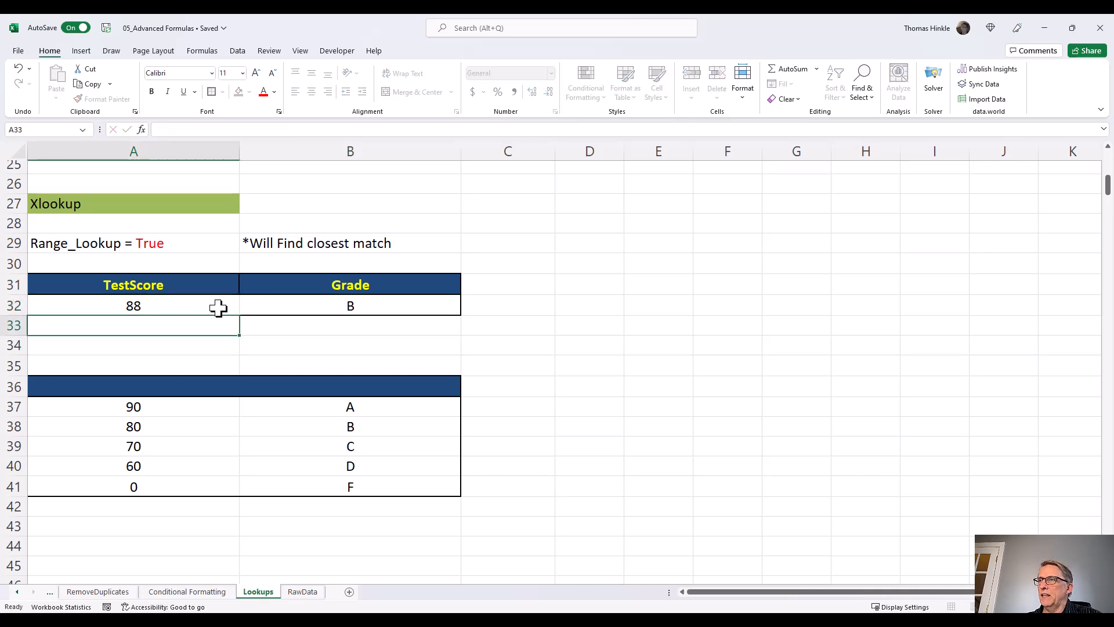
click(217, 307)
text(86)
key(Return)
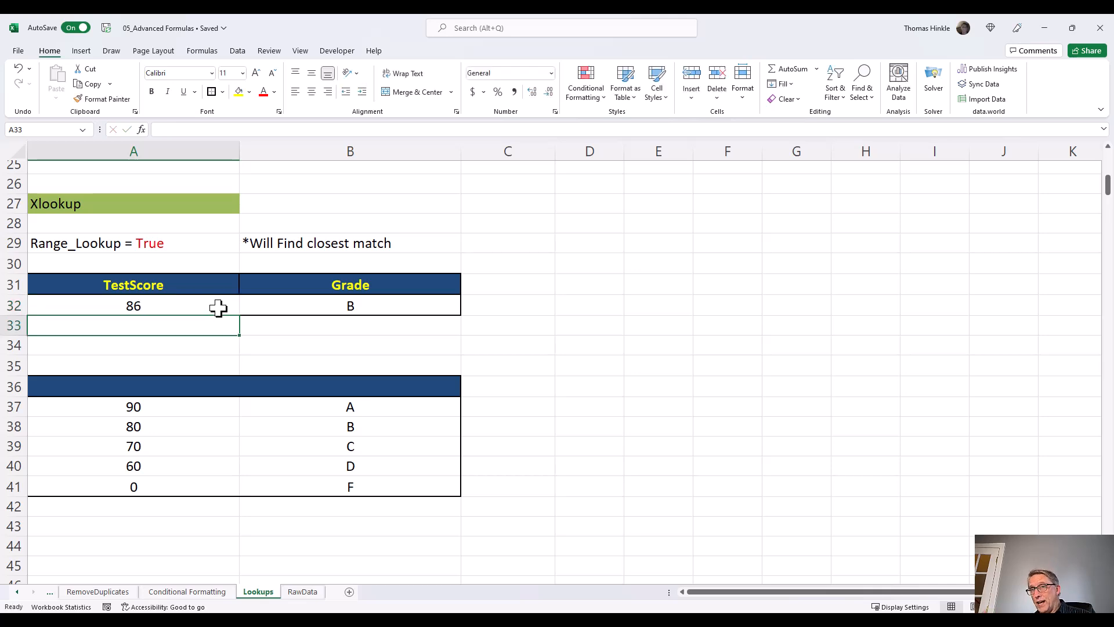
click(201, 409)
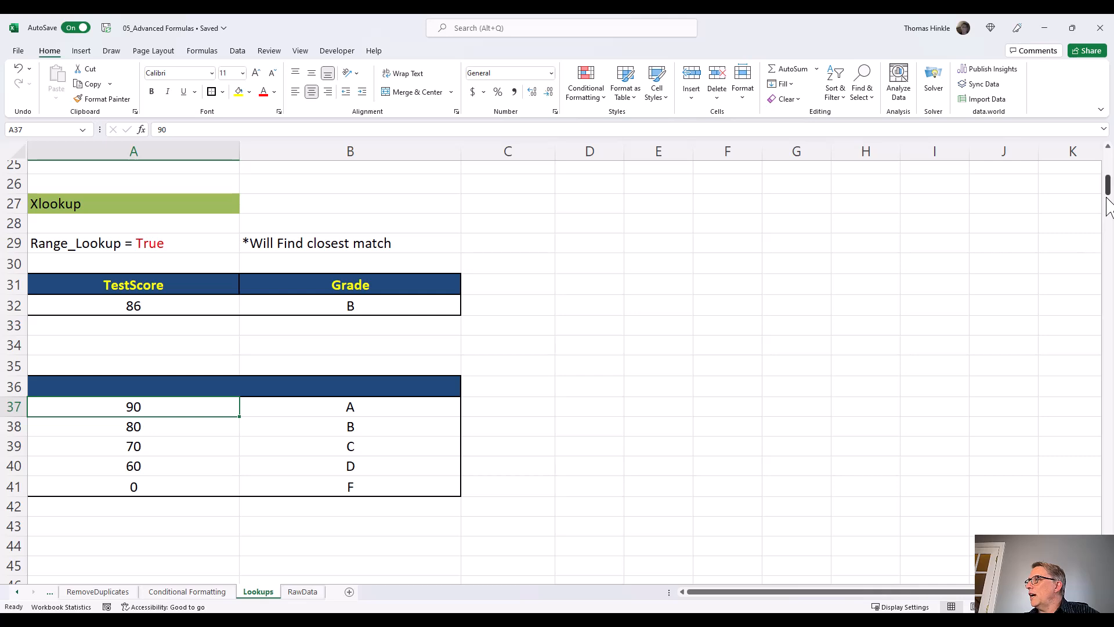
- Clear the Number of employees results in C55:C57 of the Xlookup- multiple section
drag(1108, 186, 1108, 221)
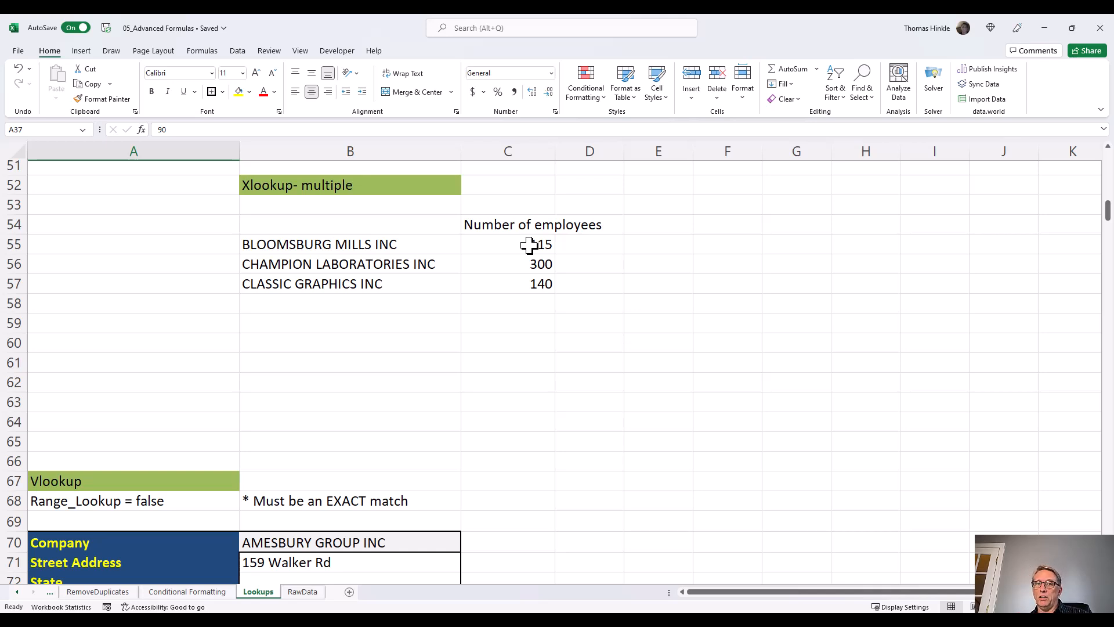
click(411, 252)
drag(411, 252, 407, 278)
drag(487, 250, 504, 279)
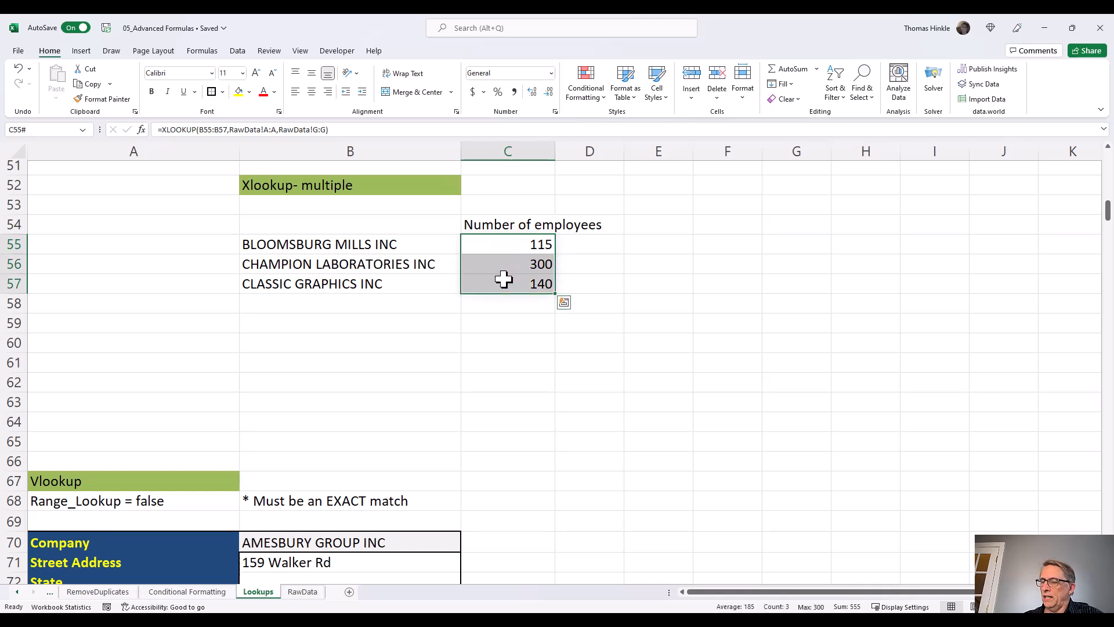
key(Delete)
- Start an XLOOKUP formula in C55 with the three company names in B55:B57 as the lookup value
click(512, 244)
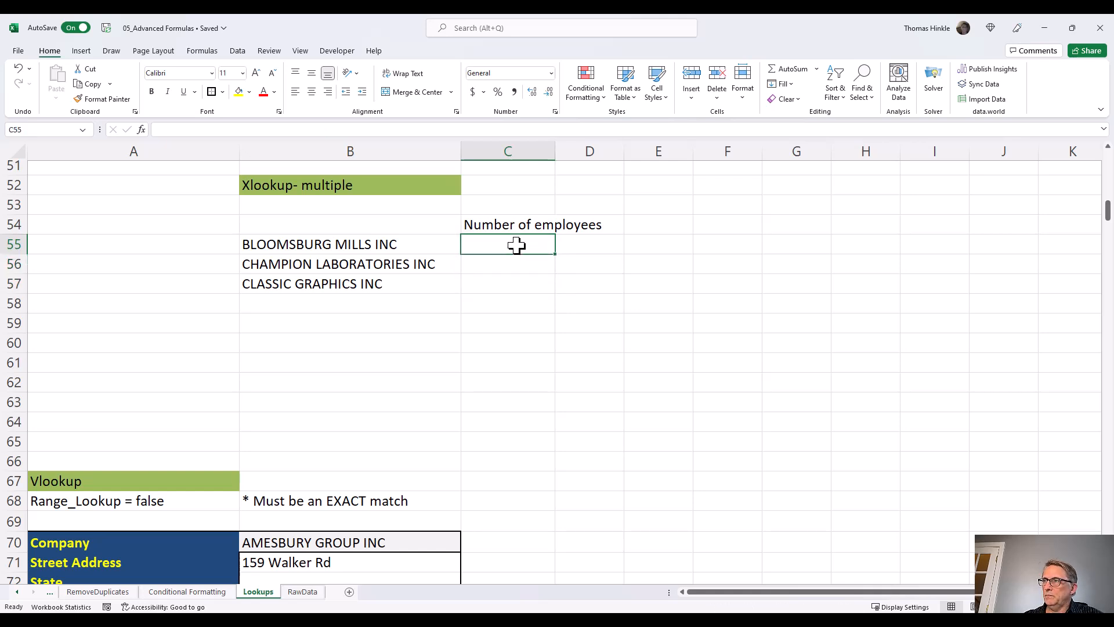
text(=)
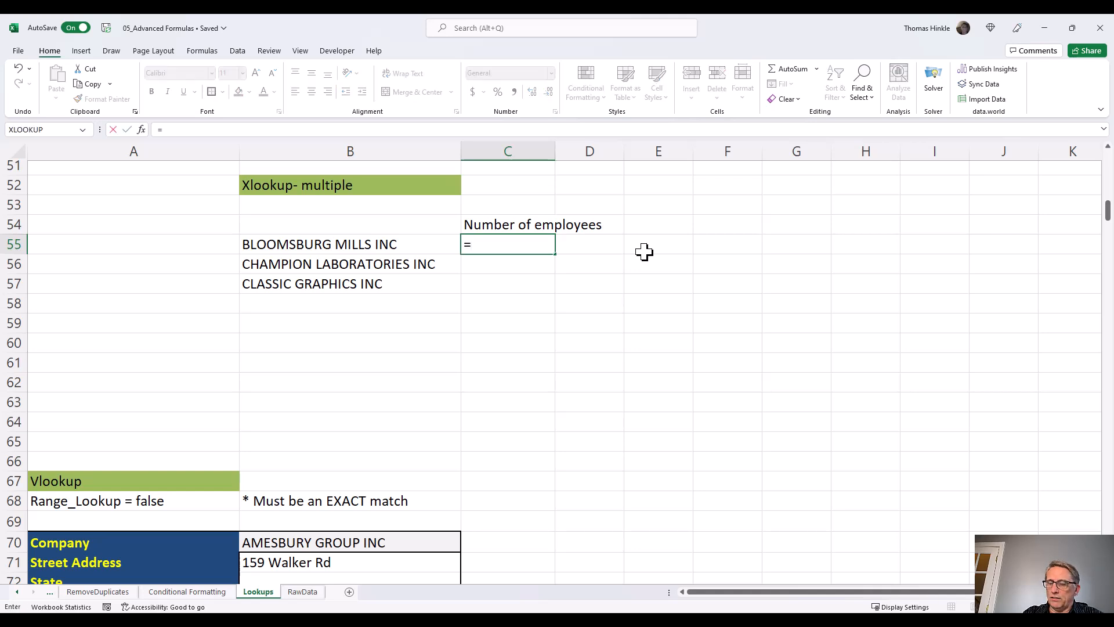
text(xlo)
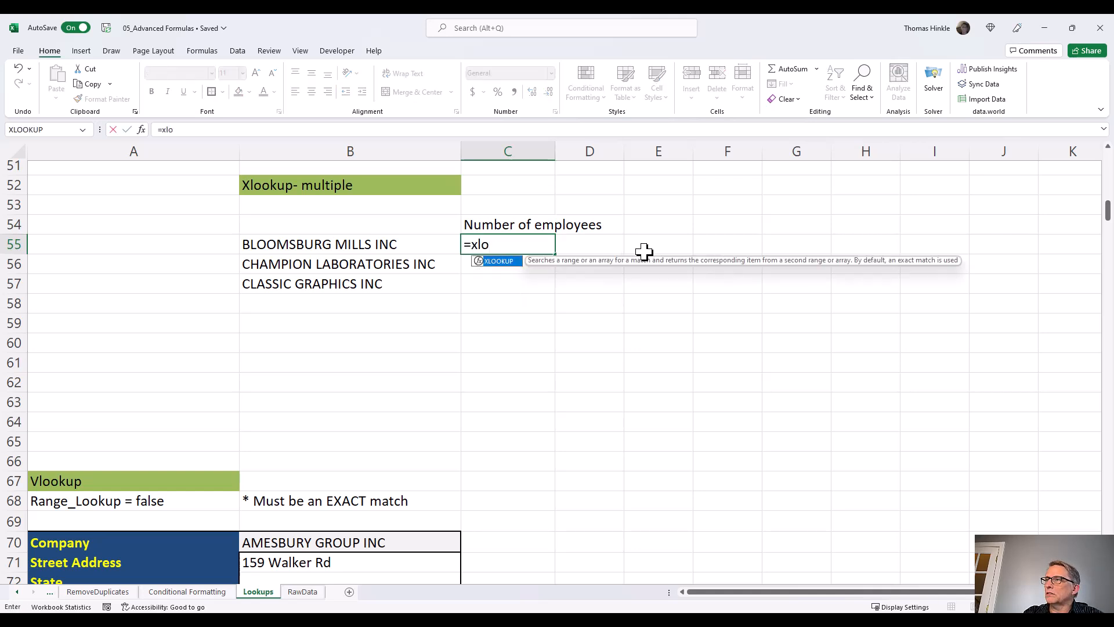
text(okup()
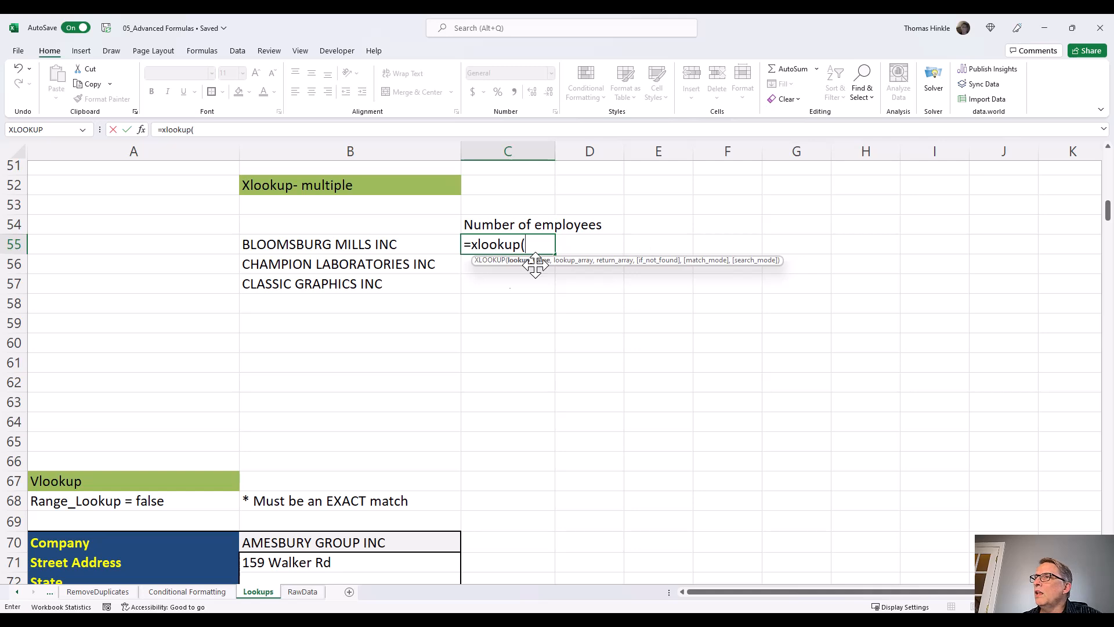
drag(358, 243, 361, 280)
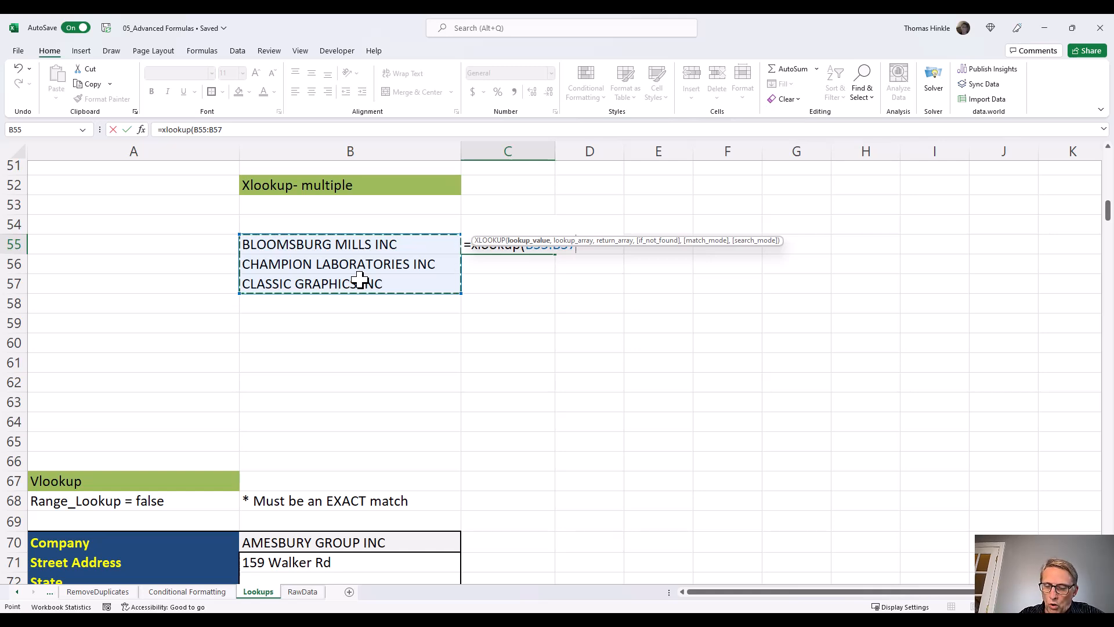
- Set the lookup array to RawData column A and the return array to column G, and finish the C55 formula
text(,RawData!)
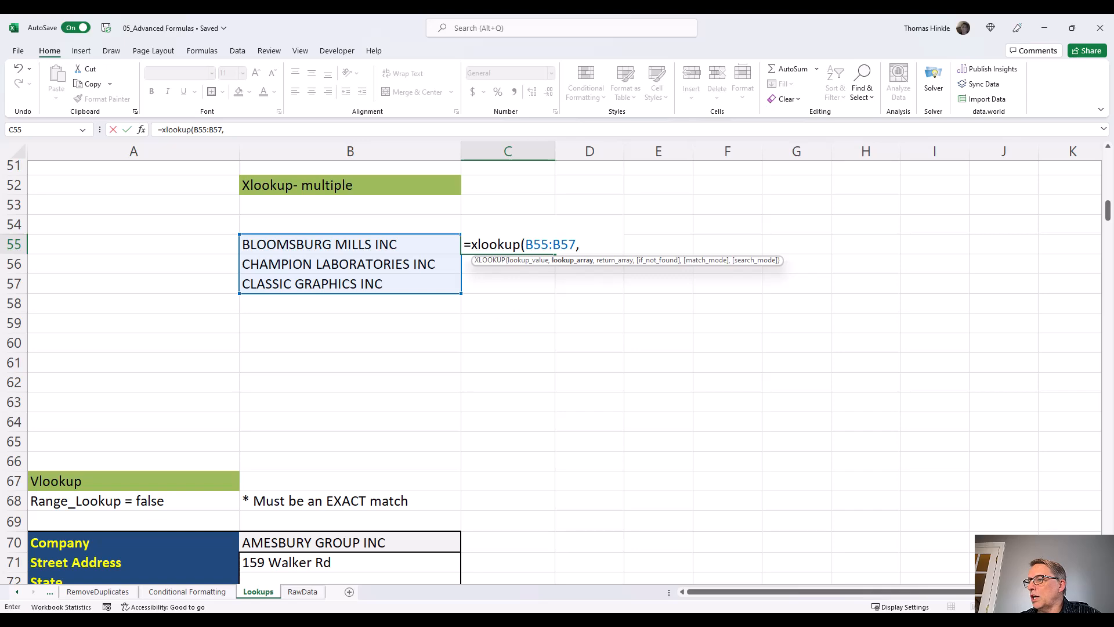
click(306, 595)
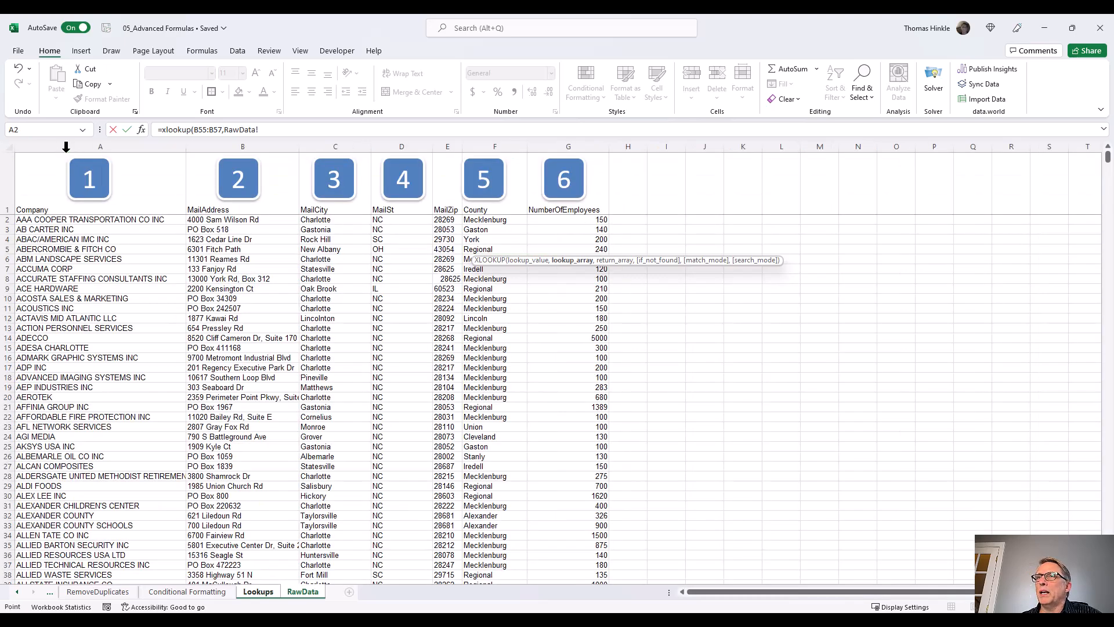
click(64, 147)
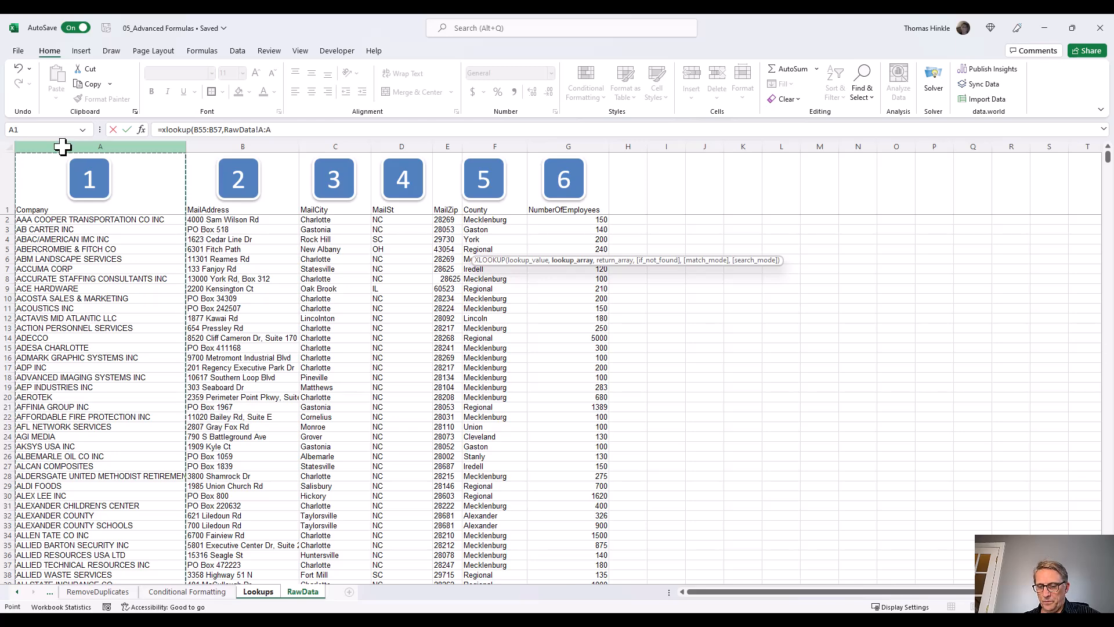
text(,)
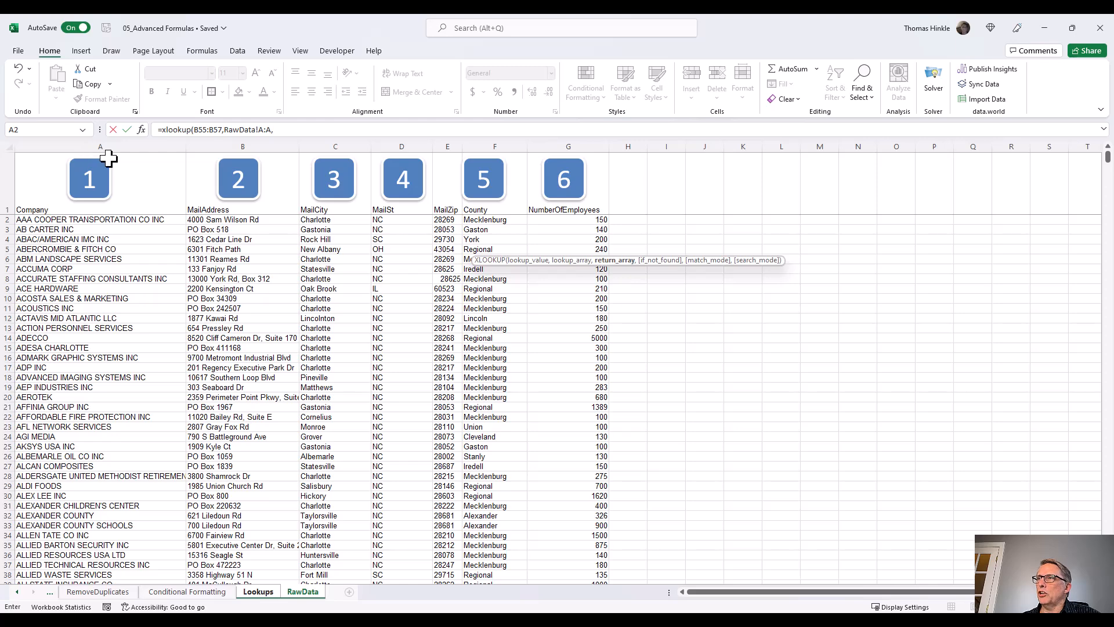
click(581, 143)
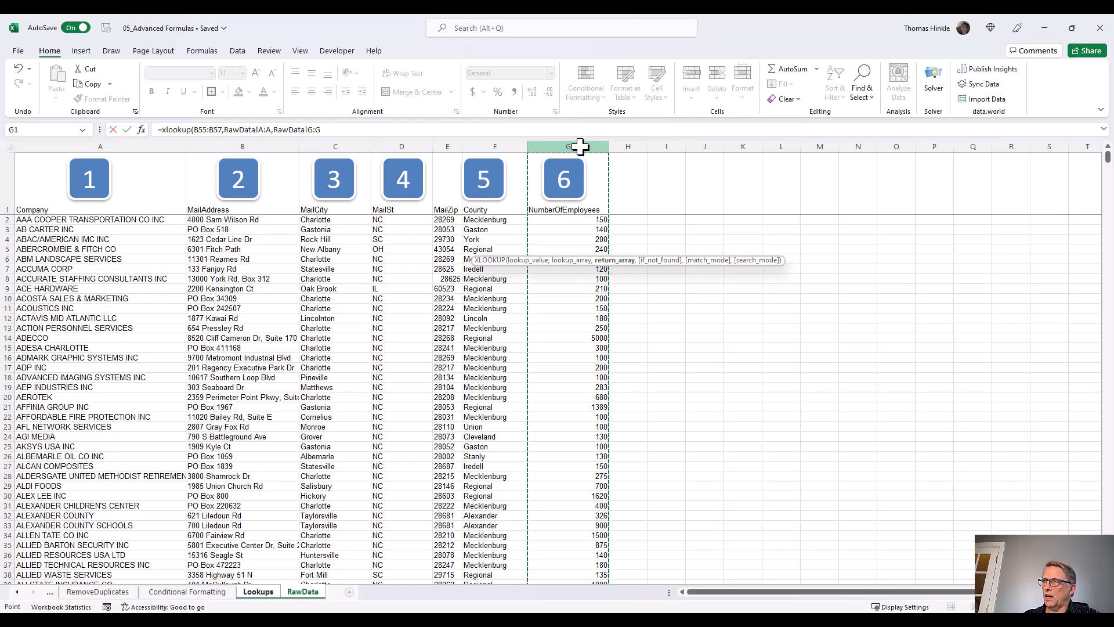
key(Return)
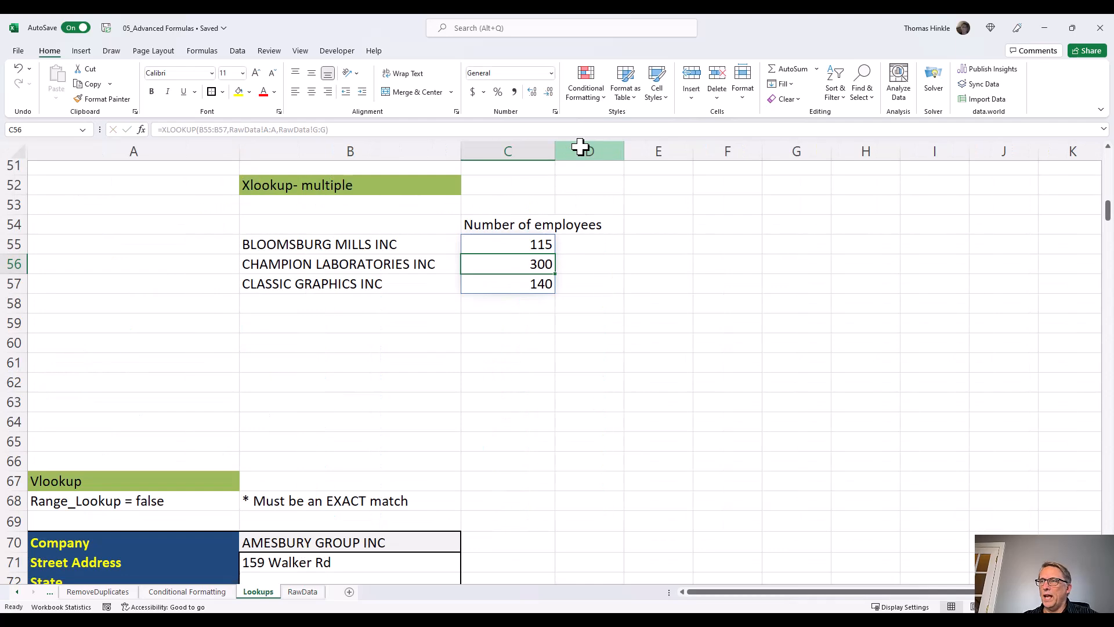
- Examine the C55 formula, its spilled cells C56 and C57, and the matching company names in B55:B57
click(533, 244)
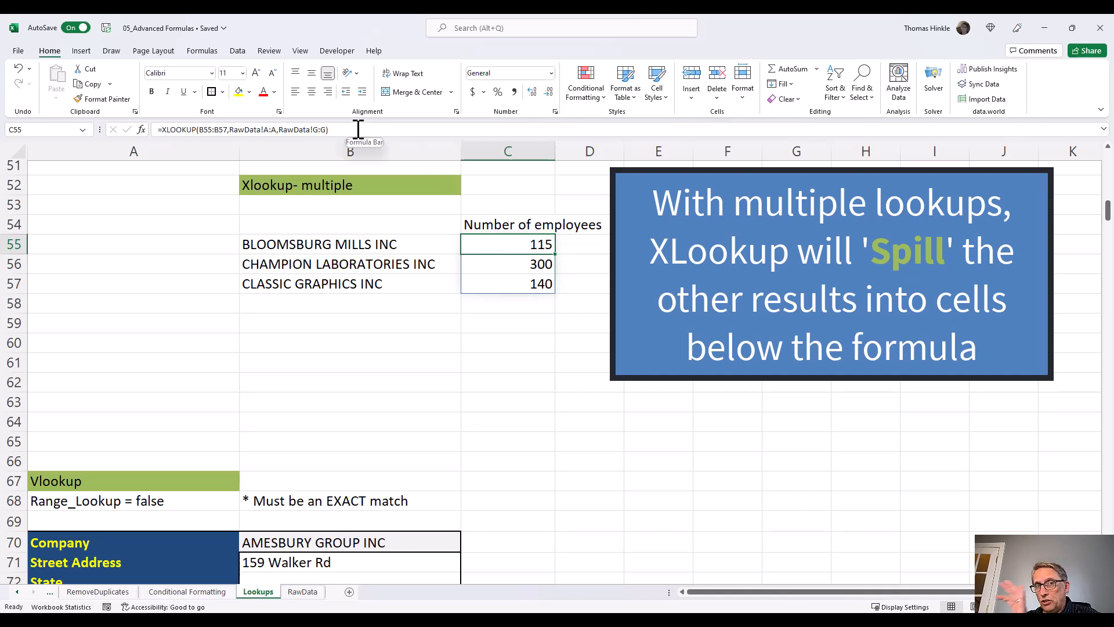
click(482, 266)
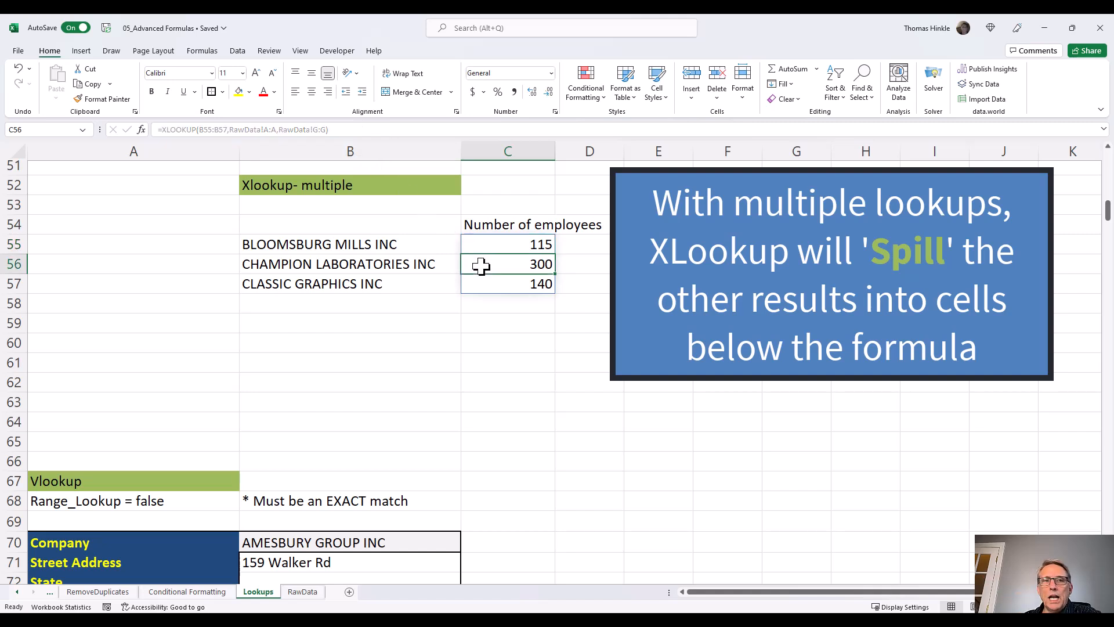
click(484, 284)
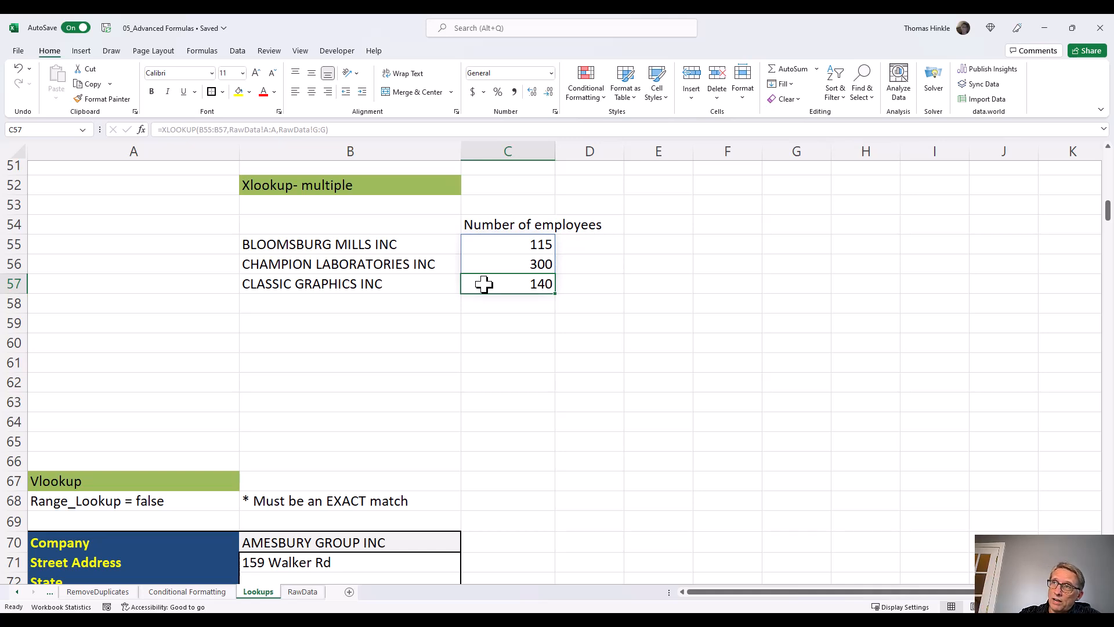
drag(438, 247, 429, 282)
drag(523, 242, 517, 286)
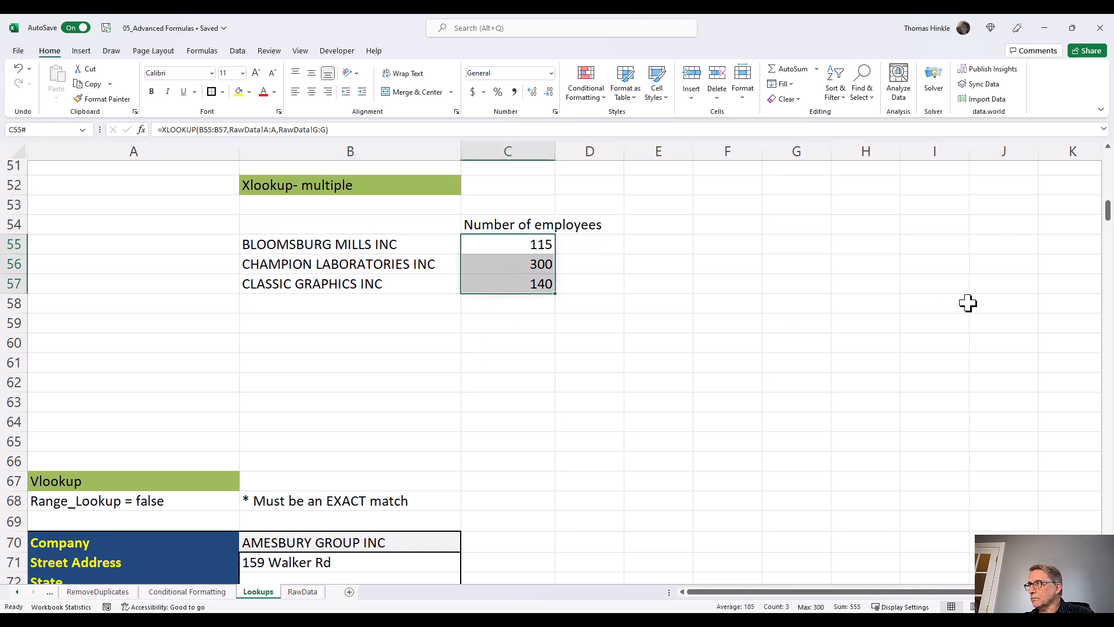
click(894, 291)
- Clear the Street Address formula in B71 and insert a VLOOKUP function there with B70 as the lookup value
drag(1109, 213, 1107, 227)
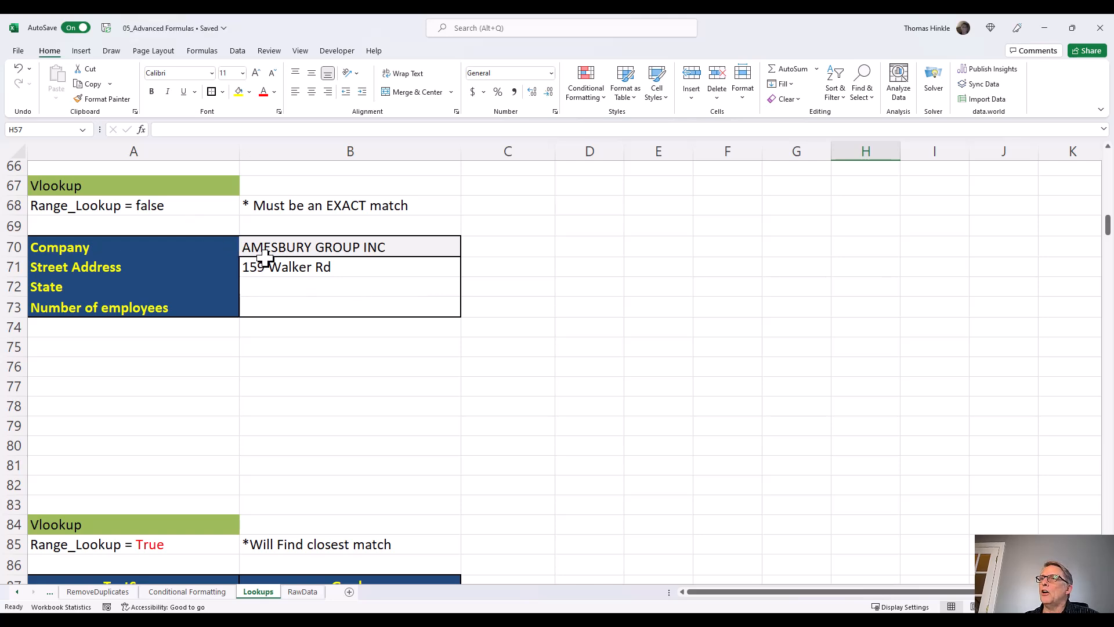
click(282, 270)
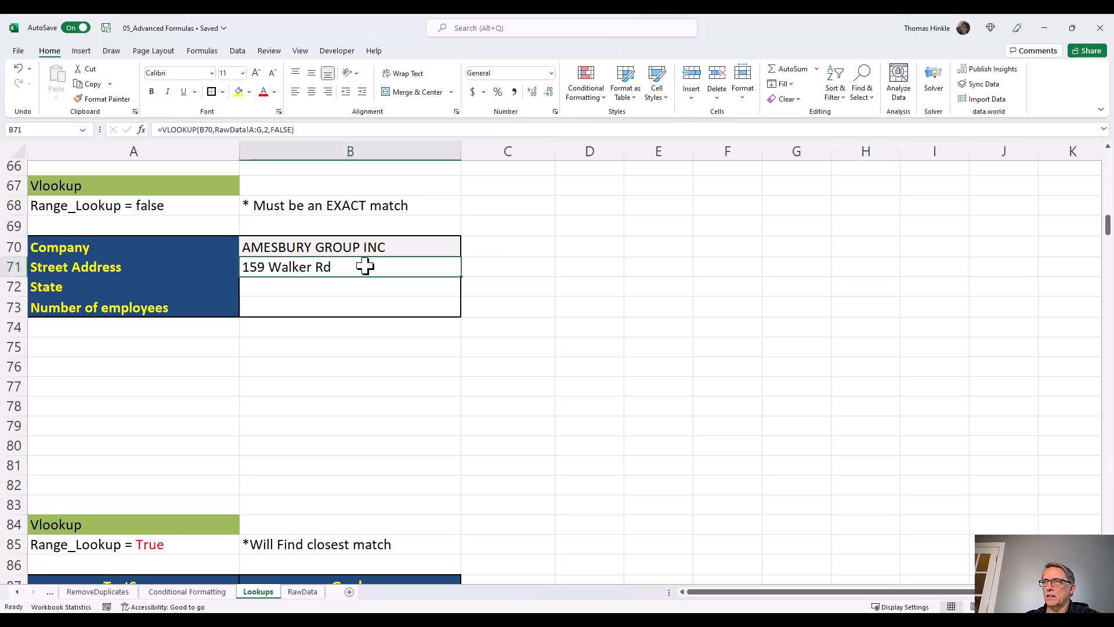
key(Delete)
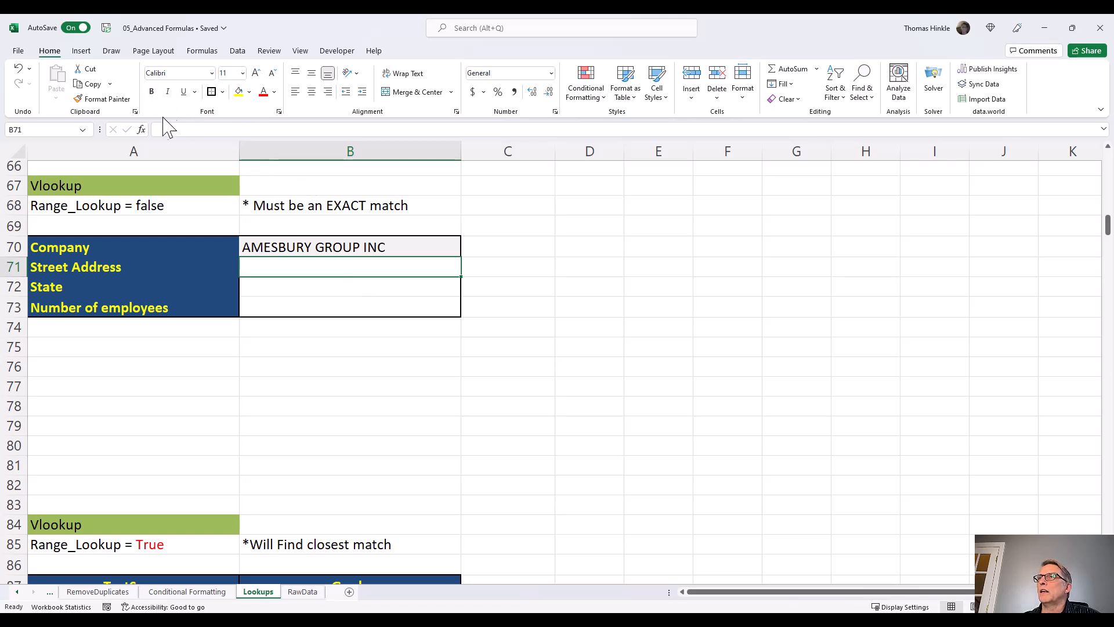
click(142, 129)
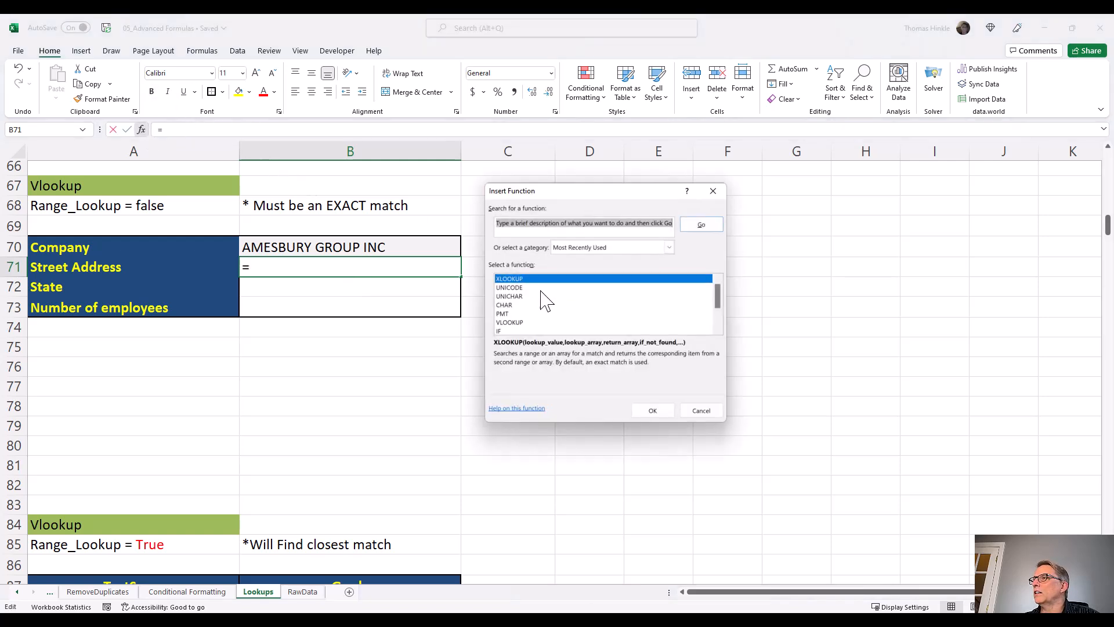
double_click(512, 322)
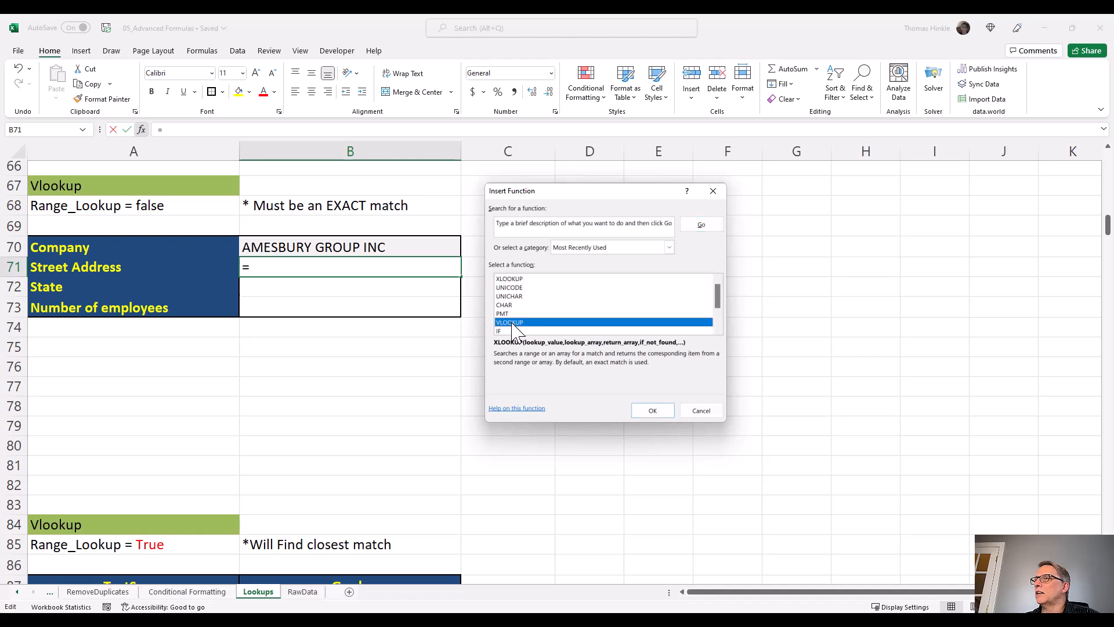
drag(582, 215, 606, 217)
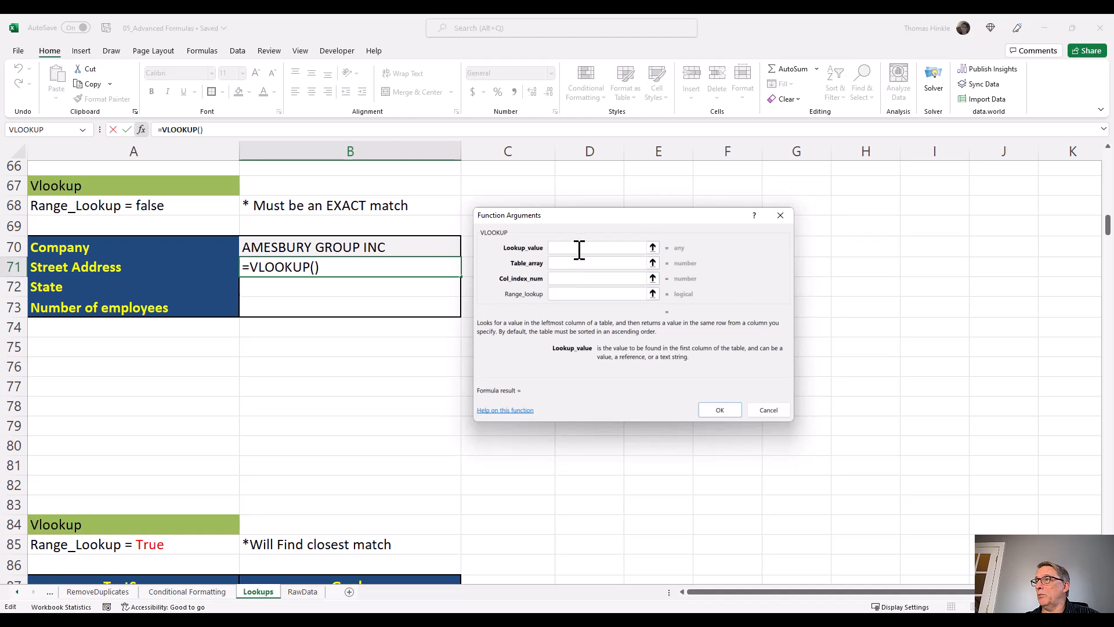
click(345, 248)
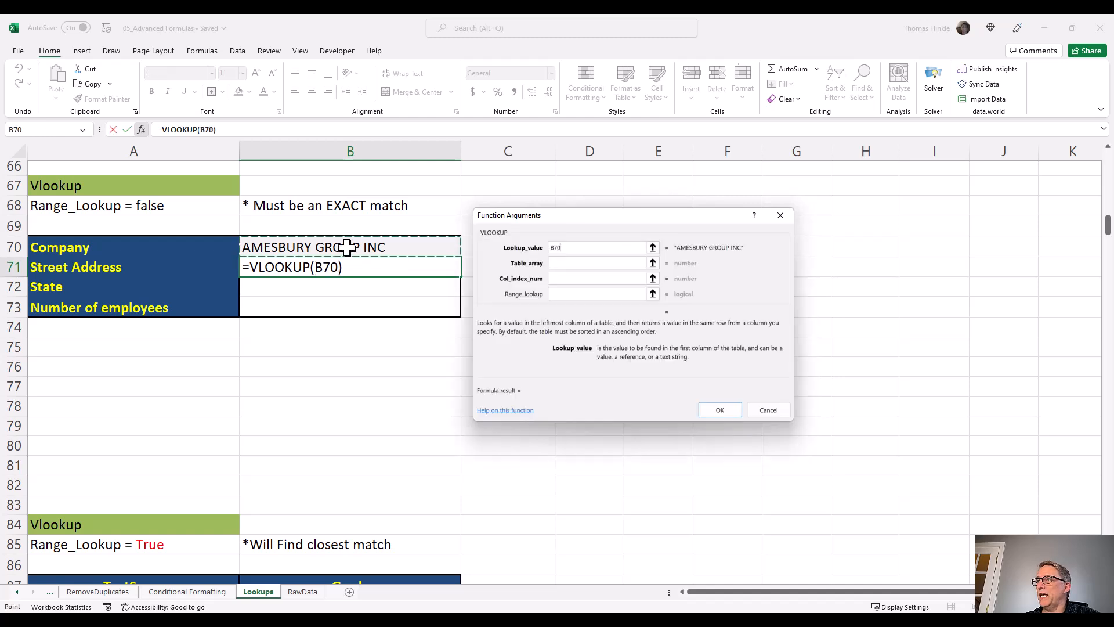
- Set the VLOOKUP table array to columns A:G of the RawData sheet
click(565, 263)
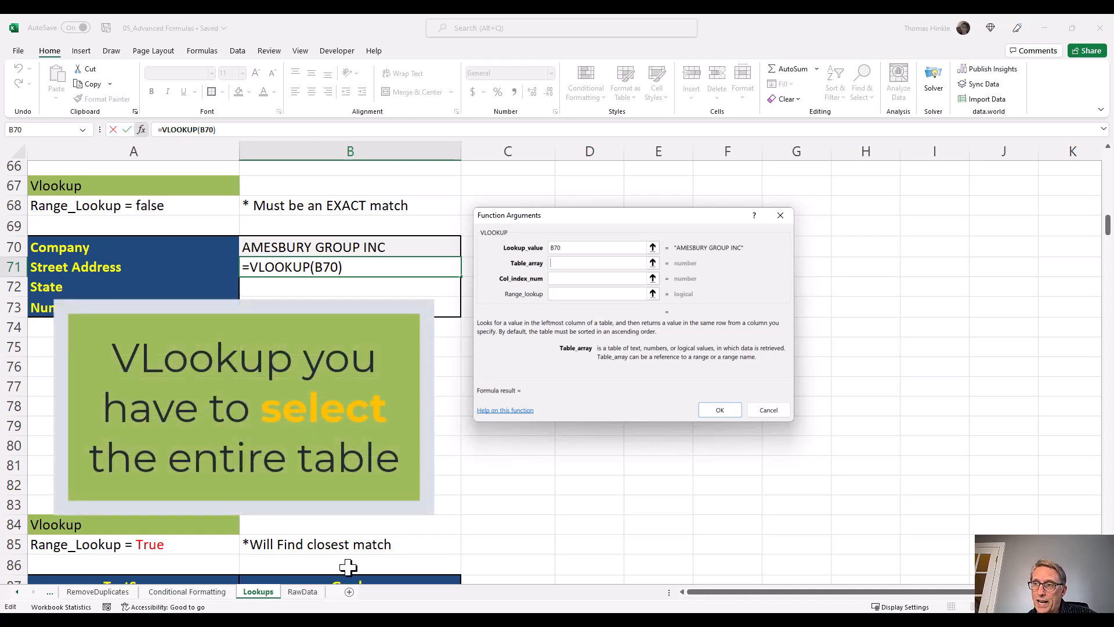
click(303, 592)
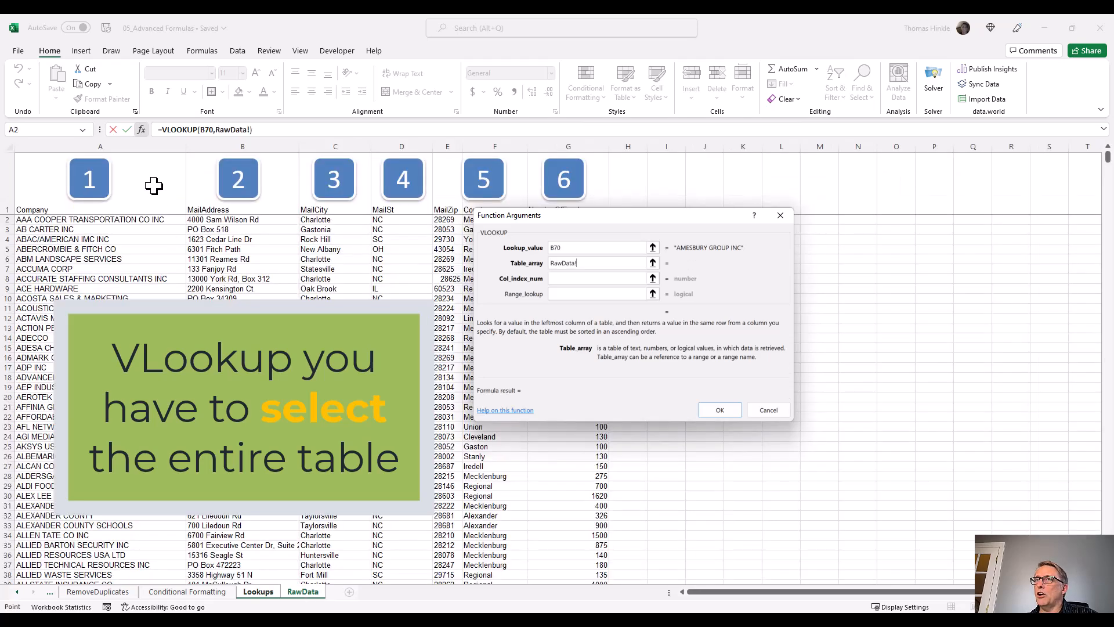
drag(147, 145, 559, 145)
drag(579, 211, 578, 286)
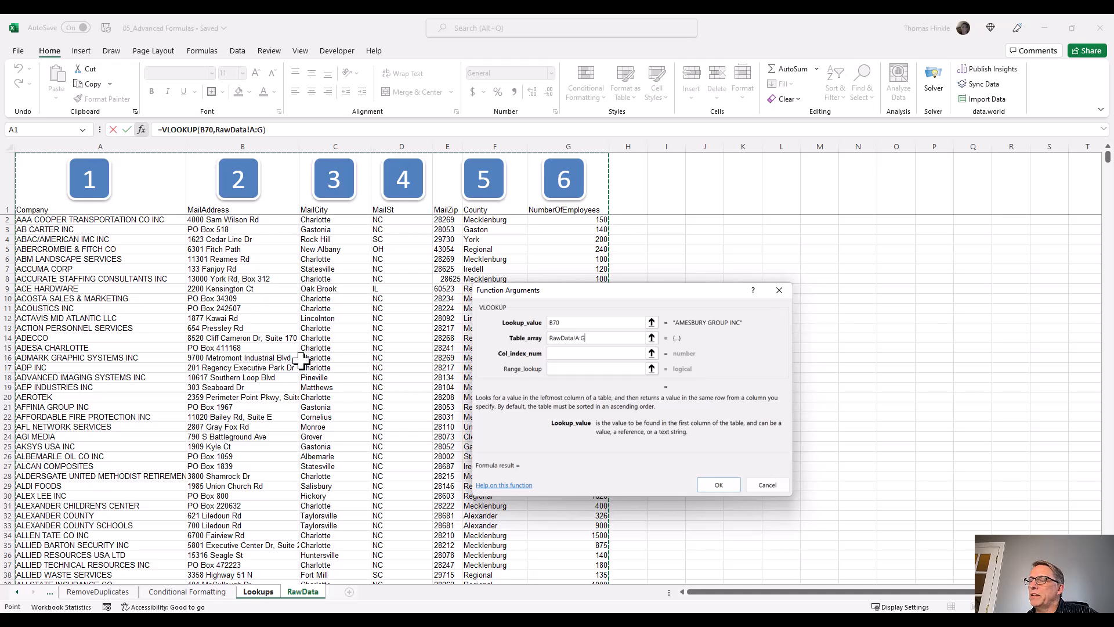
- Set the VLOOKUP column index number to 2, replacing the stray RawData reference
click(557, 354)
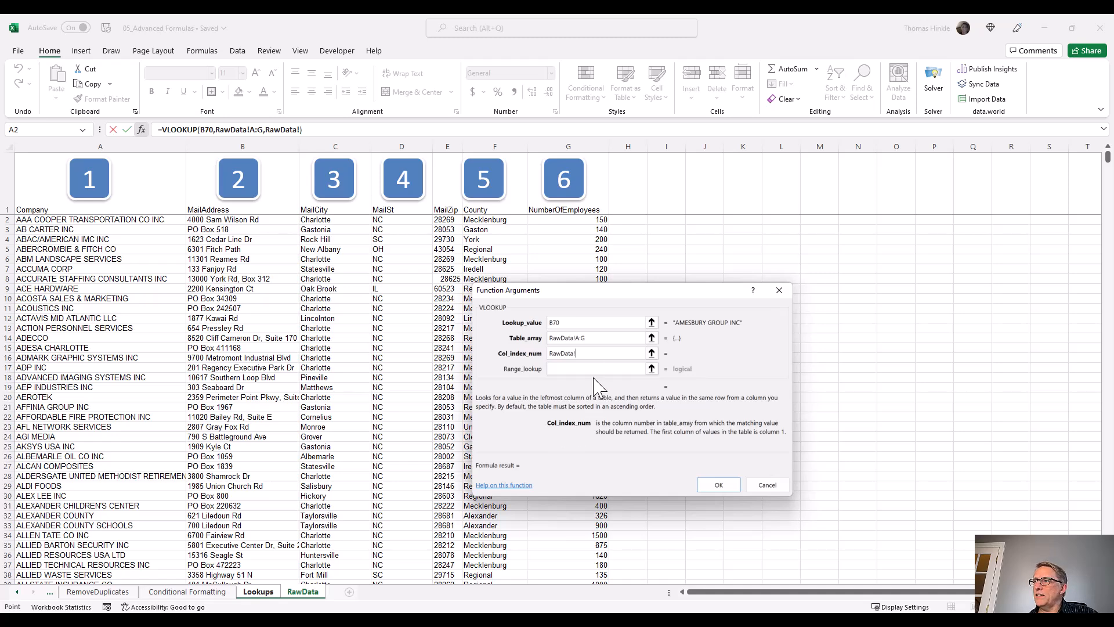
drag(594, 353, 527, 351)
text(2)
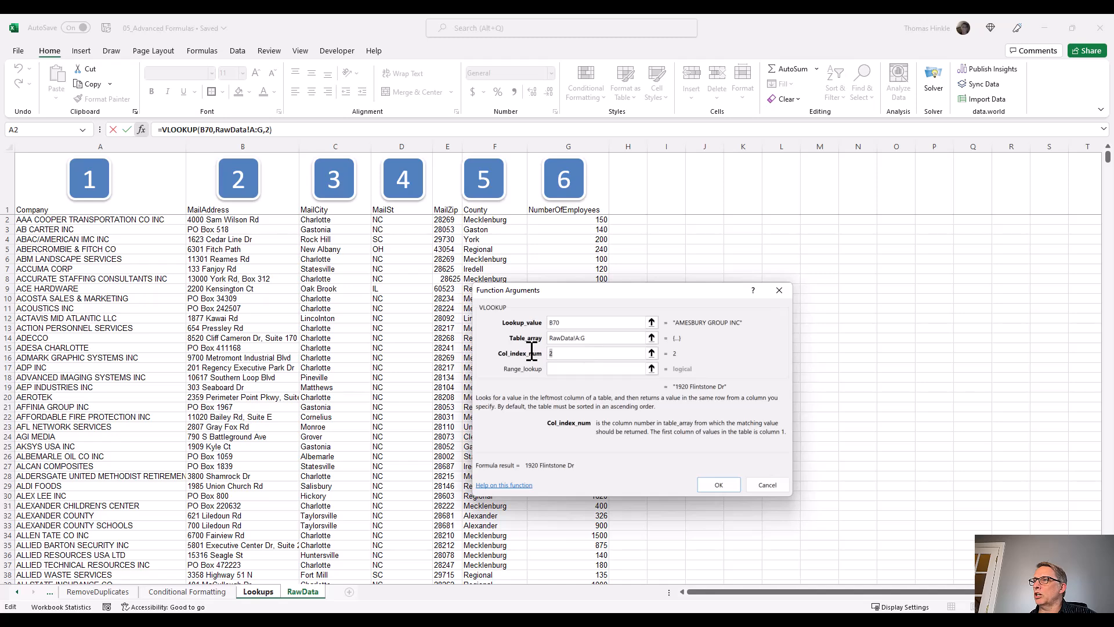
- Try 4 as the VLOOKUP column index number, and set it back to 2
text(4)
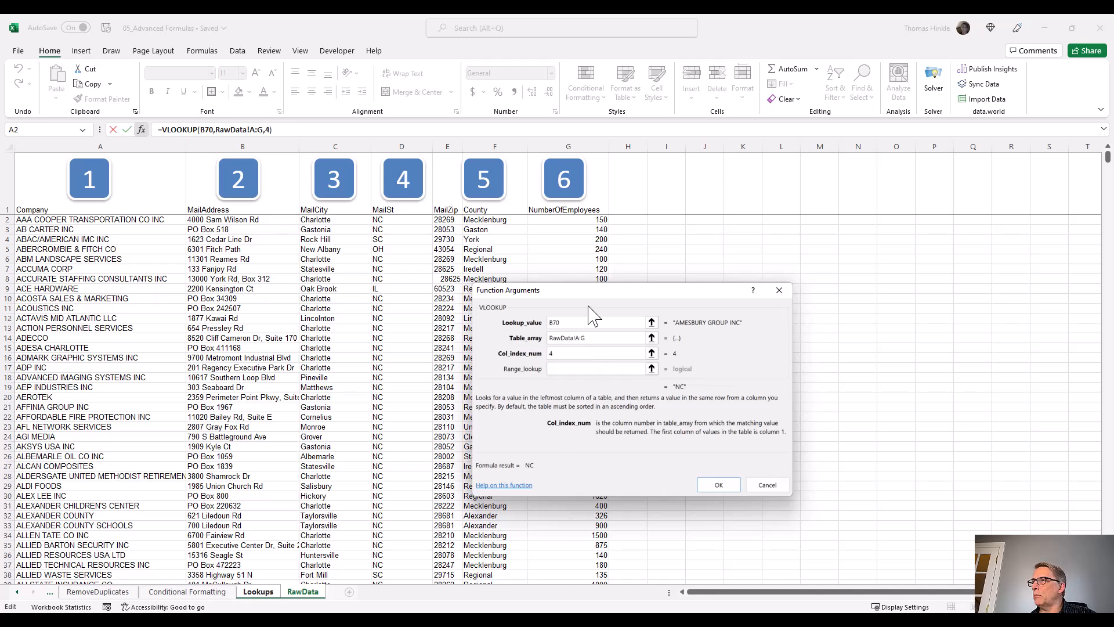
drag(570, 353, 546, 354)
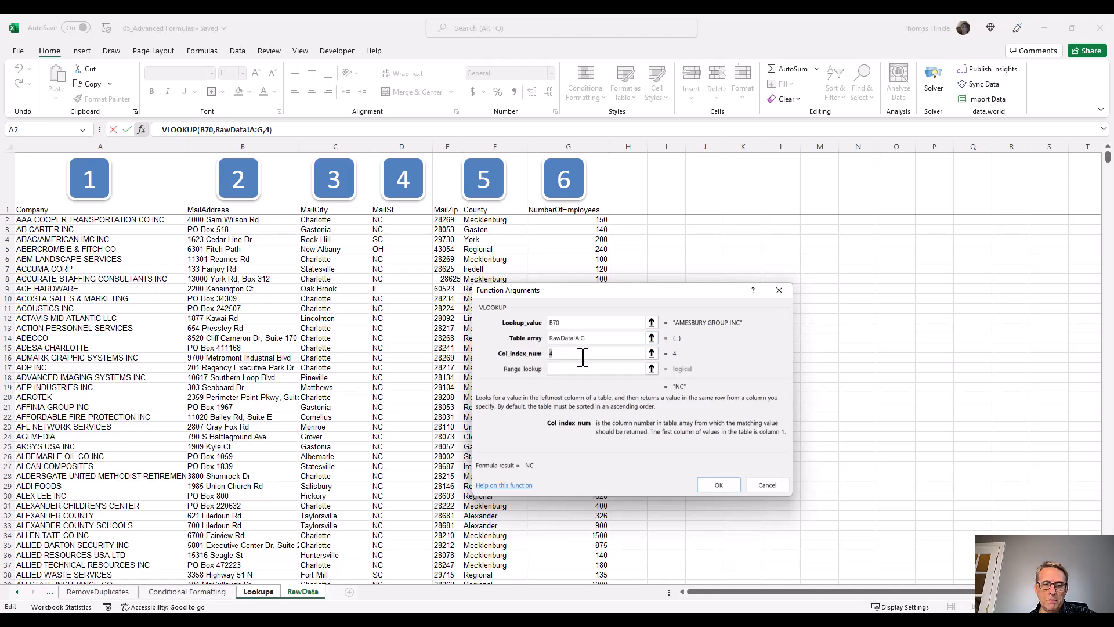
text(2)
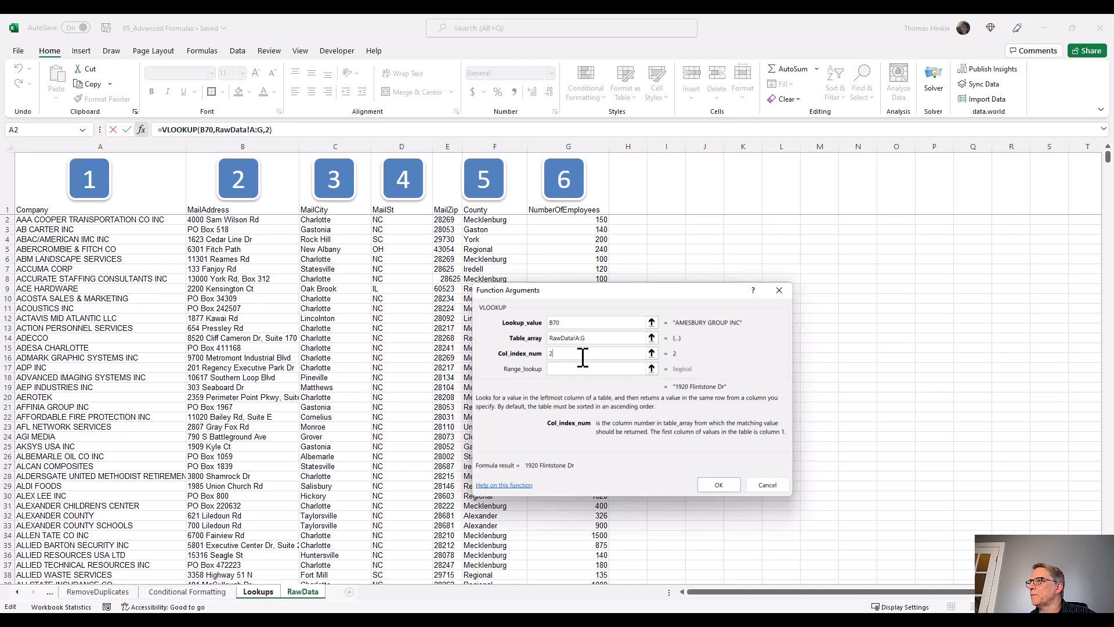
- Set the VLOOKUP range lookup to false for an exact match and enter the formula in B71
click(577, 369)
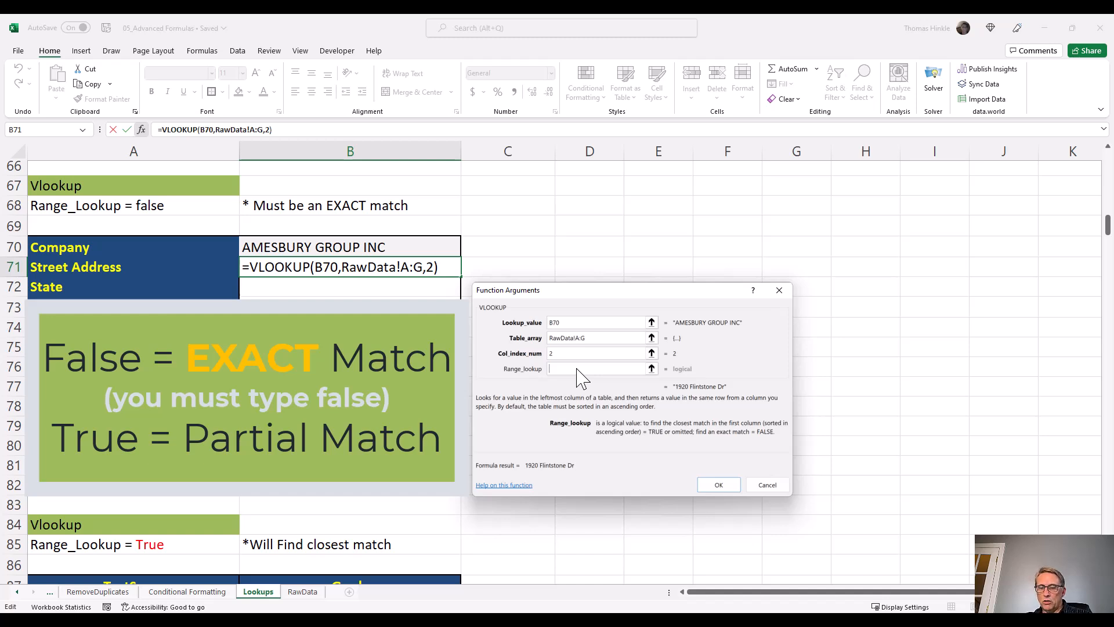
text(false)
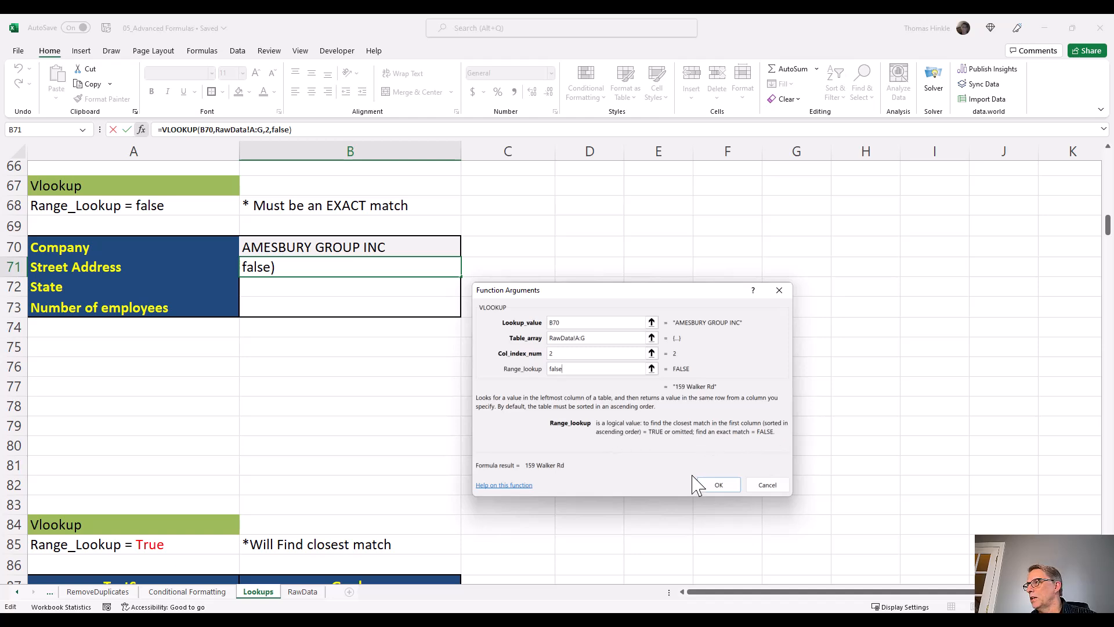
click(717, 486)
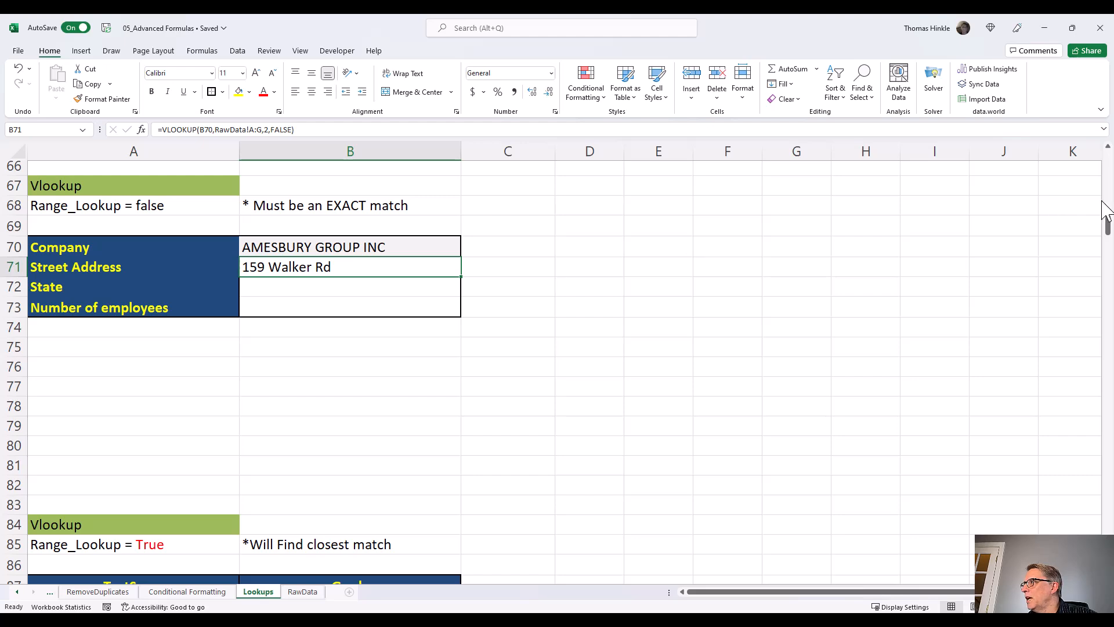
- Clear the Grade formula in B88 and start a VLOOKUP there with test score A88 as the lookup value
drag(1107, 220, 1108, 242)
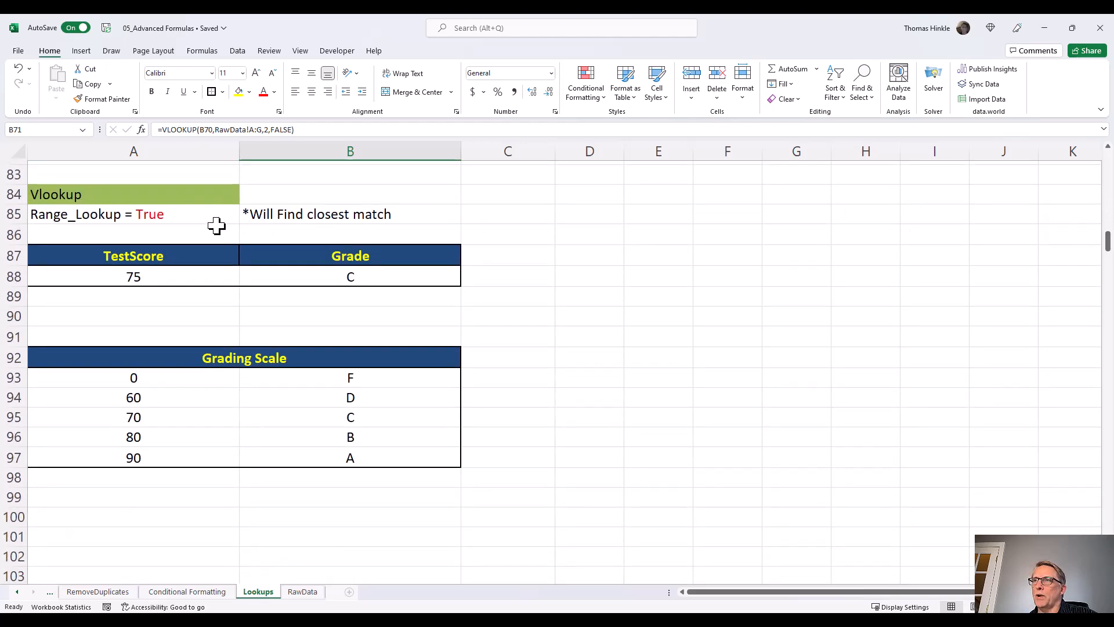
click(201, 215)
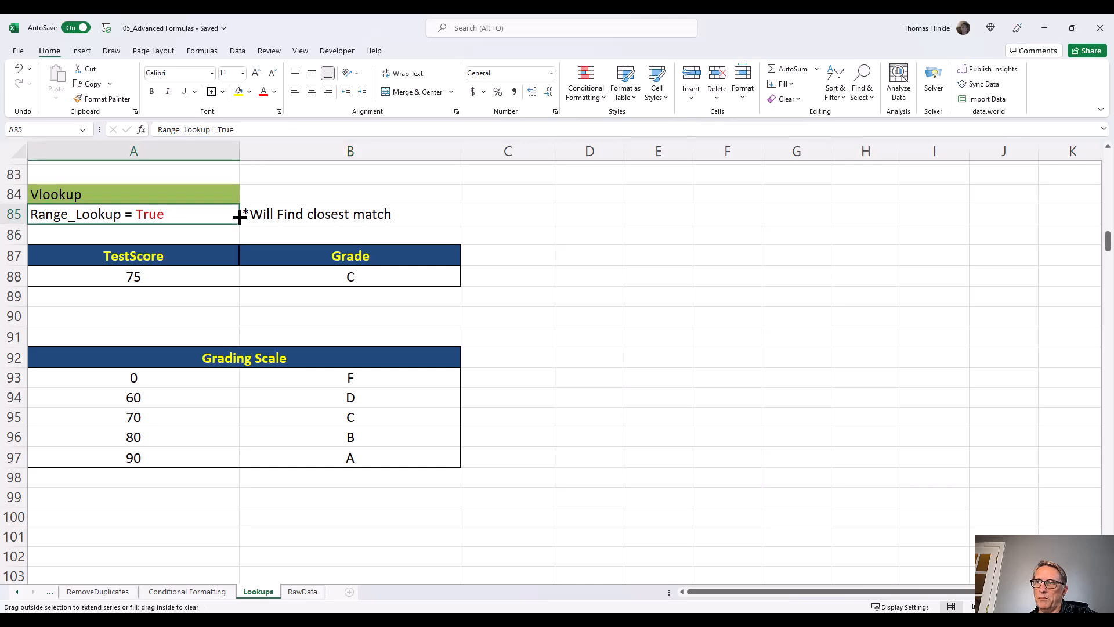
click(184, 279)
mouse_move(240, 277)
mouse_down()
mouse_move(255, 277)
mouse_move(244, 276)
mouse_up()
drag(189, 376, 180, 458)
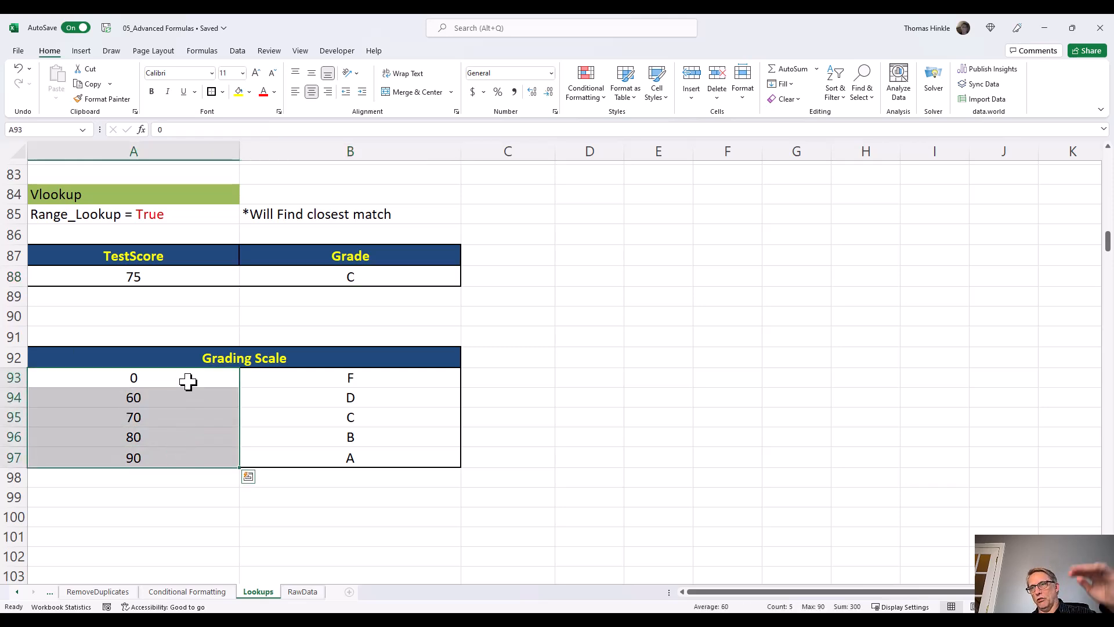
click(305, 275)
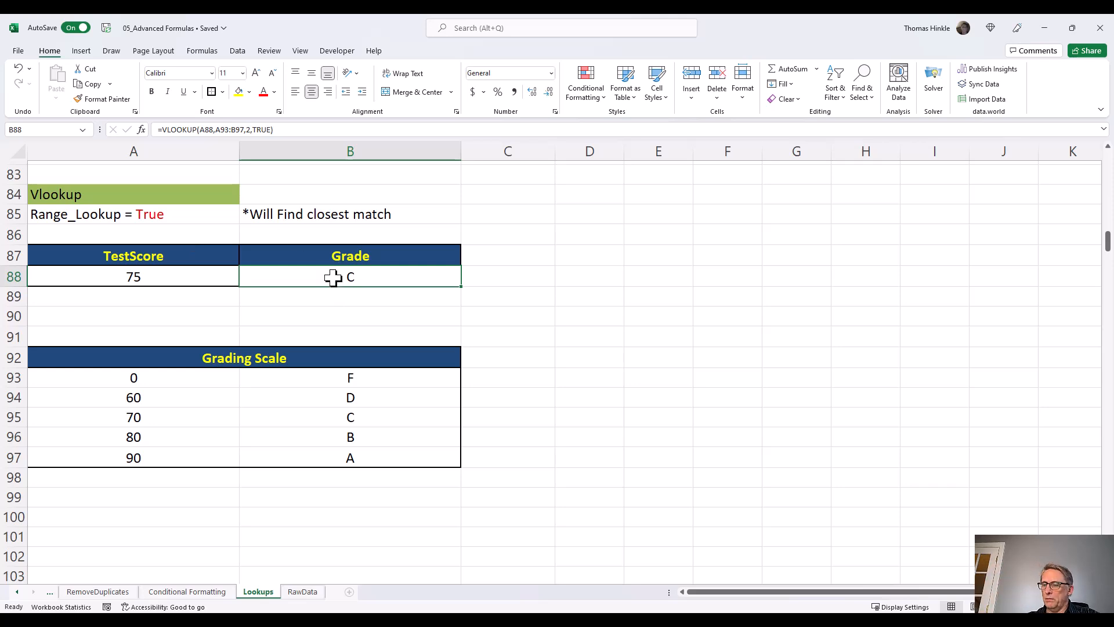
key(Delete)
text(=)
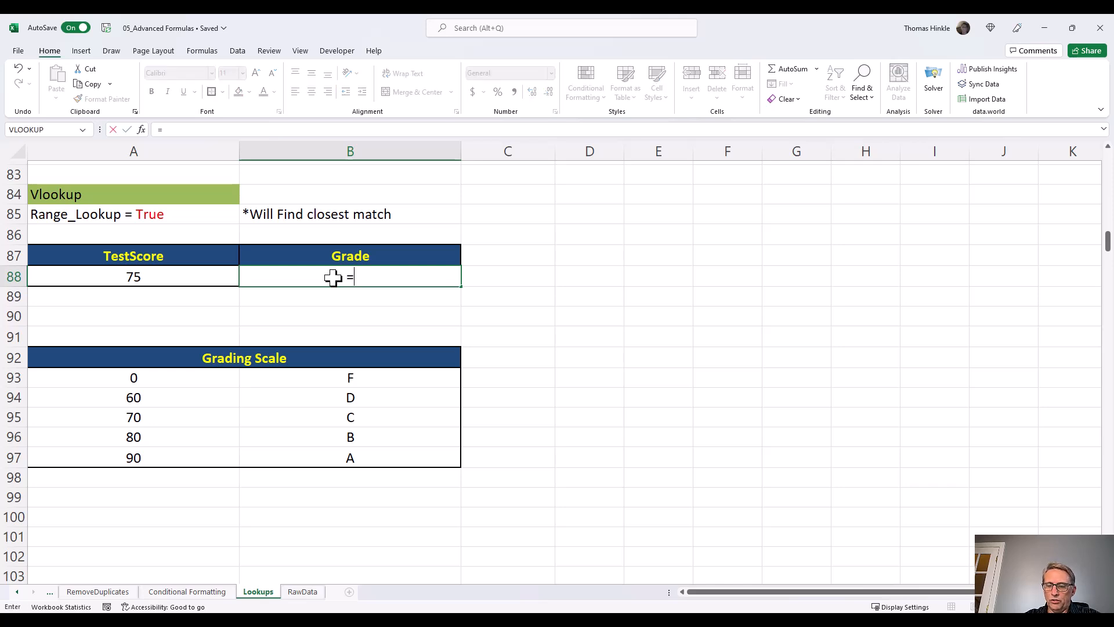
text(vlooku)
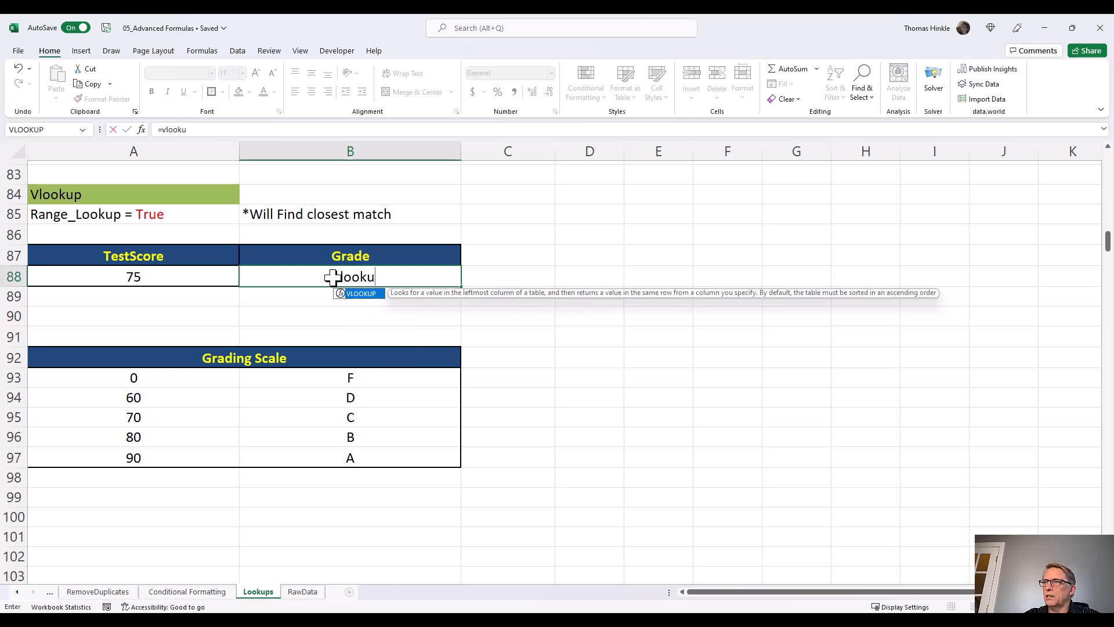
text(p()
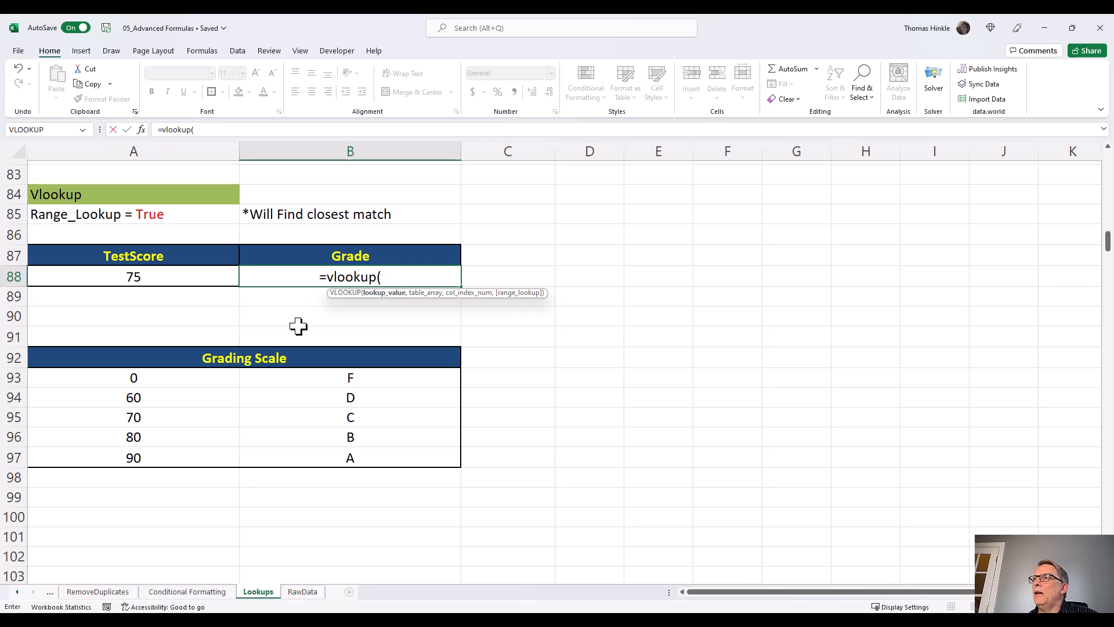
click(186, 276)
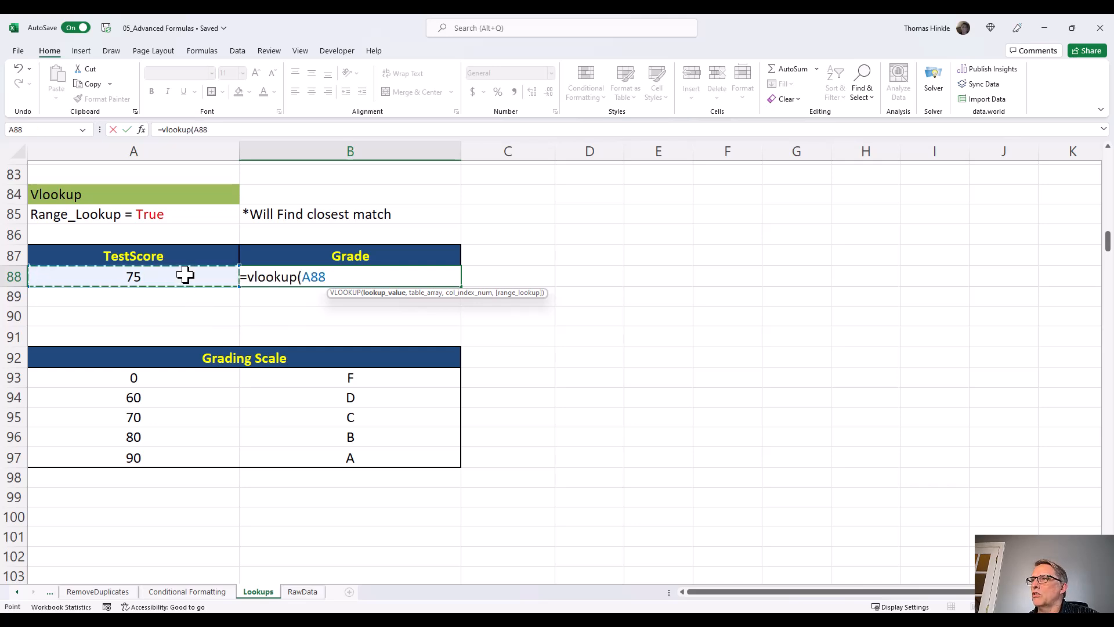
- Complete the Grade VLOOKUP with table array A93:B97, column index 2 and TRUE for an approximate match
text(,)
click(147, 378)
drag(147, 378, 313, 458)
text(,)
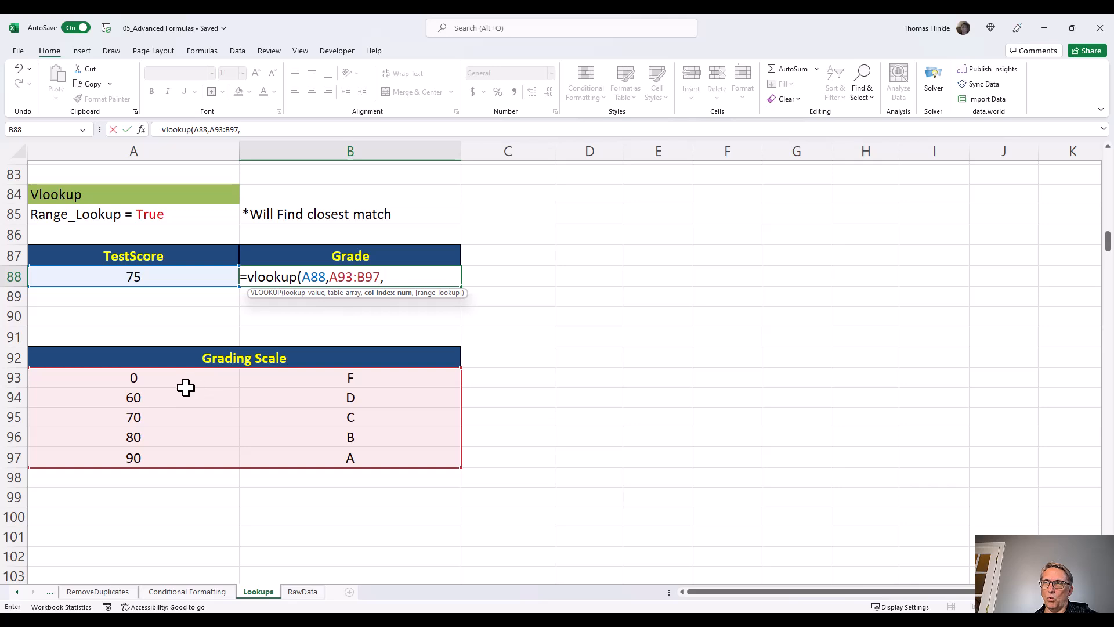
text(2)
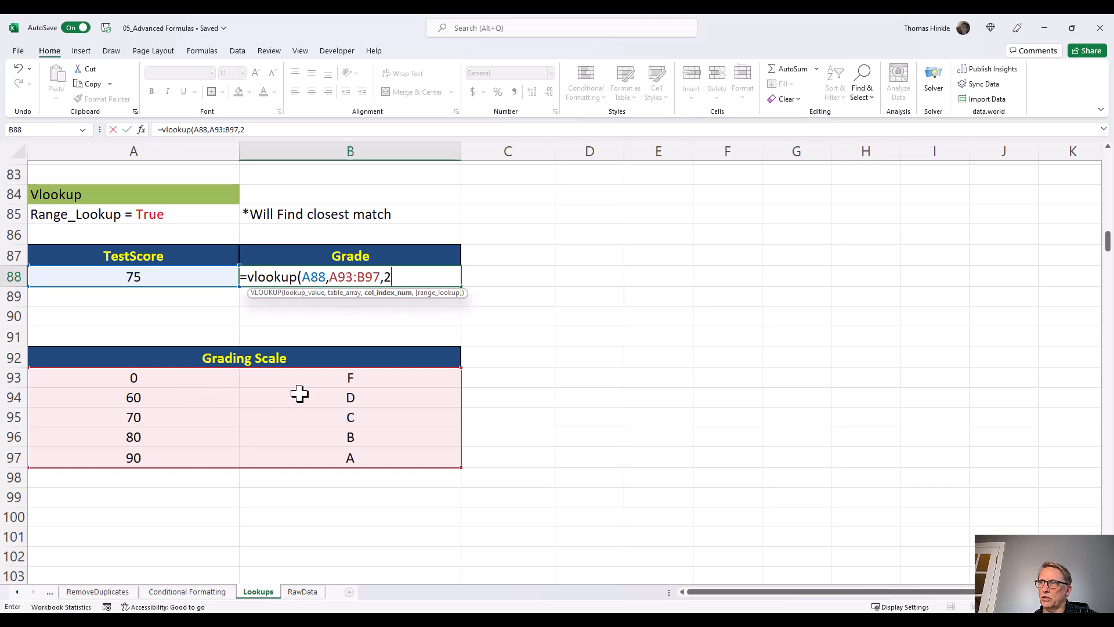
text(,)
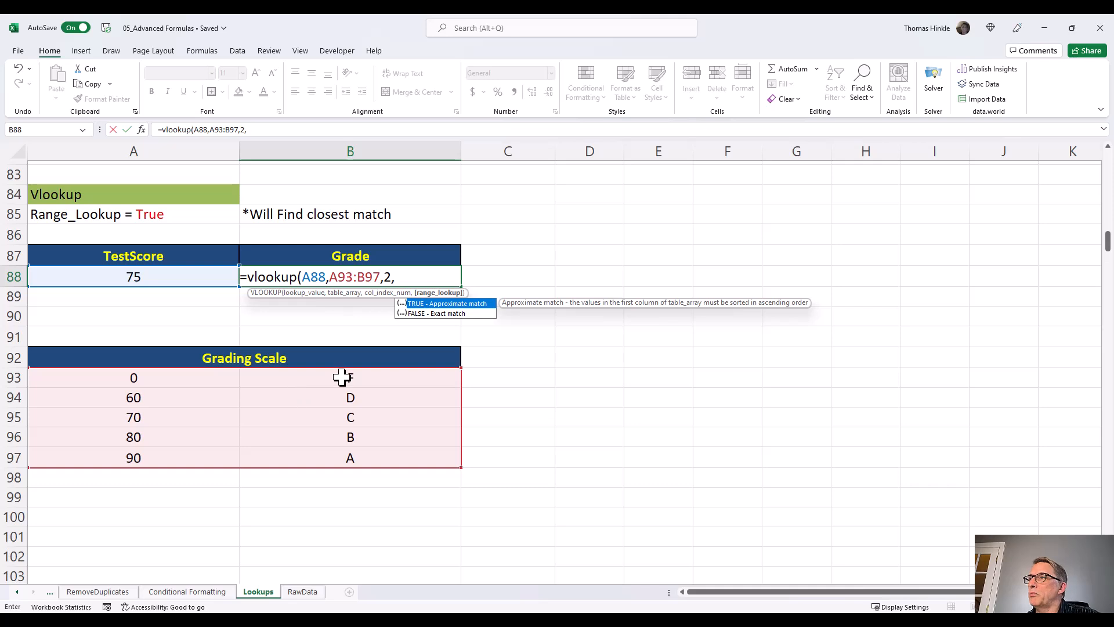
double_click(453, 303)
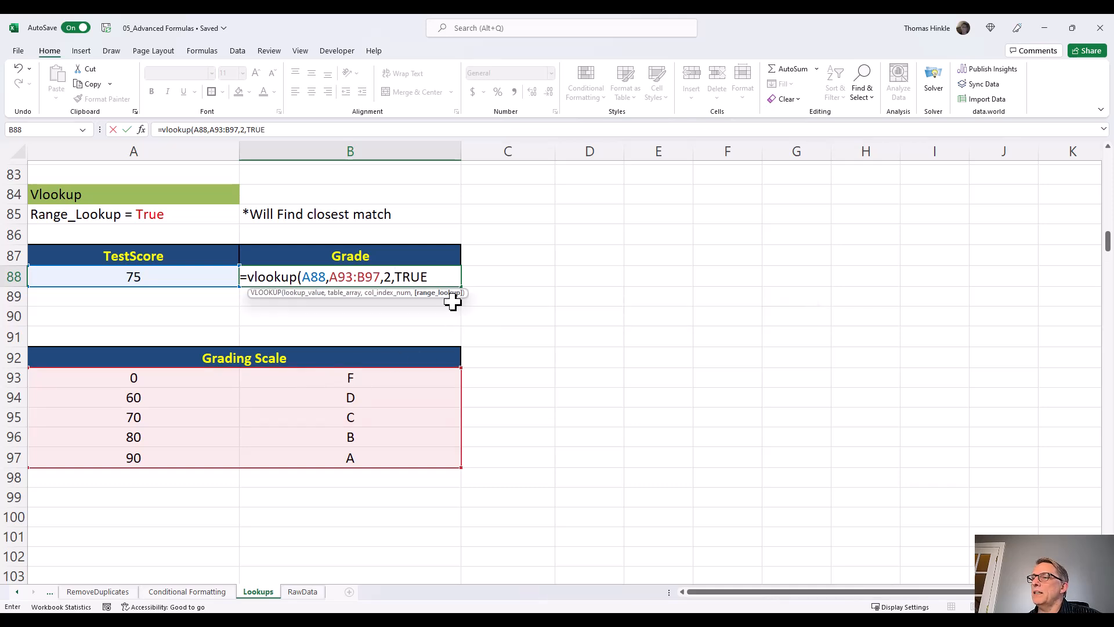
key(Return)
- Try test scores of 80 and 85 in A88 to check the Grade lookup
key(Up)
key(Left)
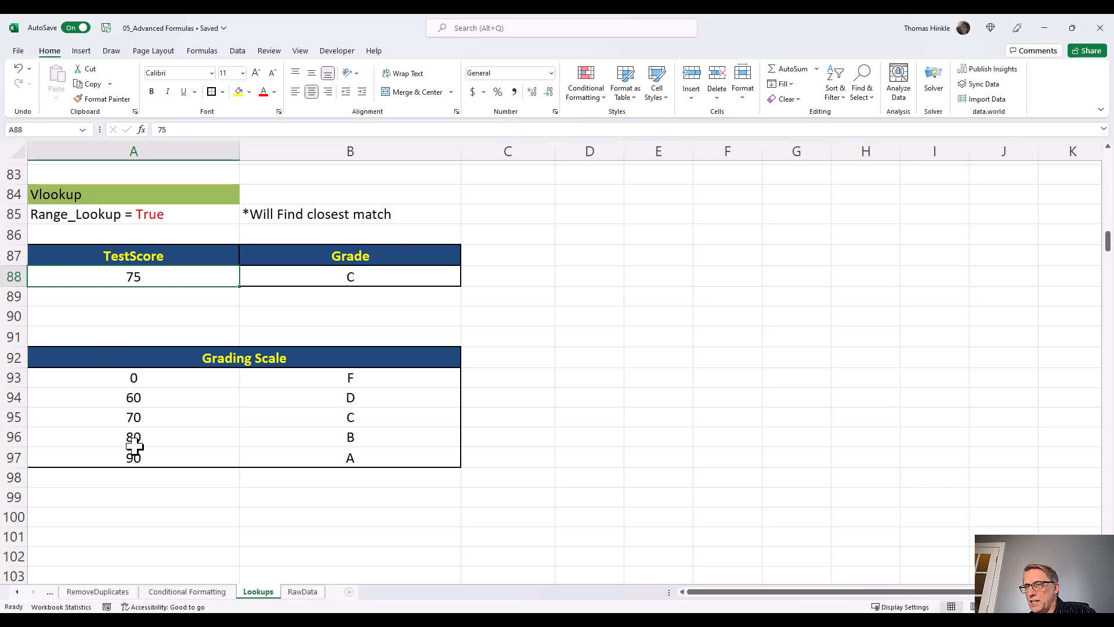
text(80)
key(Return)
click(151, 276)
text(85)
key(Return)
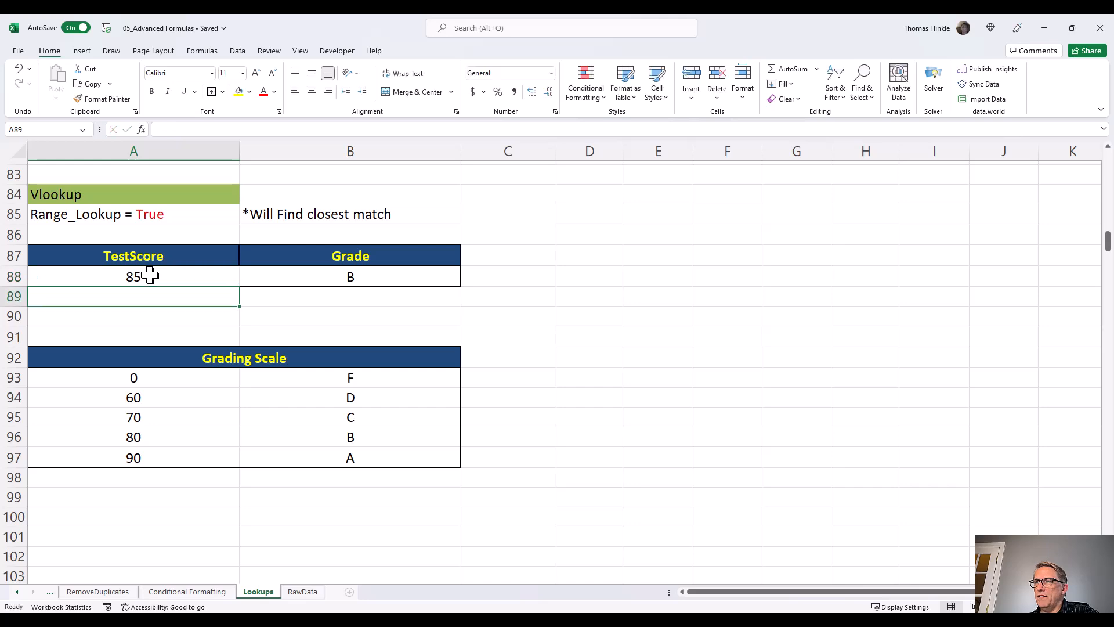
text(91)
key(Return)
key(Up)
key(Delete)
- Try 91 as the test score in A88
click(150, 276)
text(91)
key(Return)
- Set the test score in A88 to 90
click(150, 276)
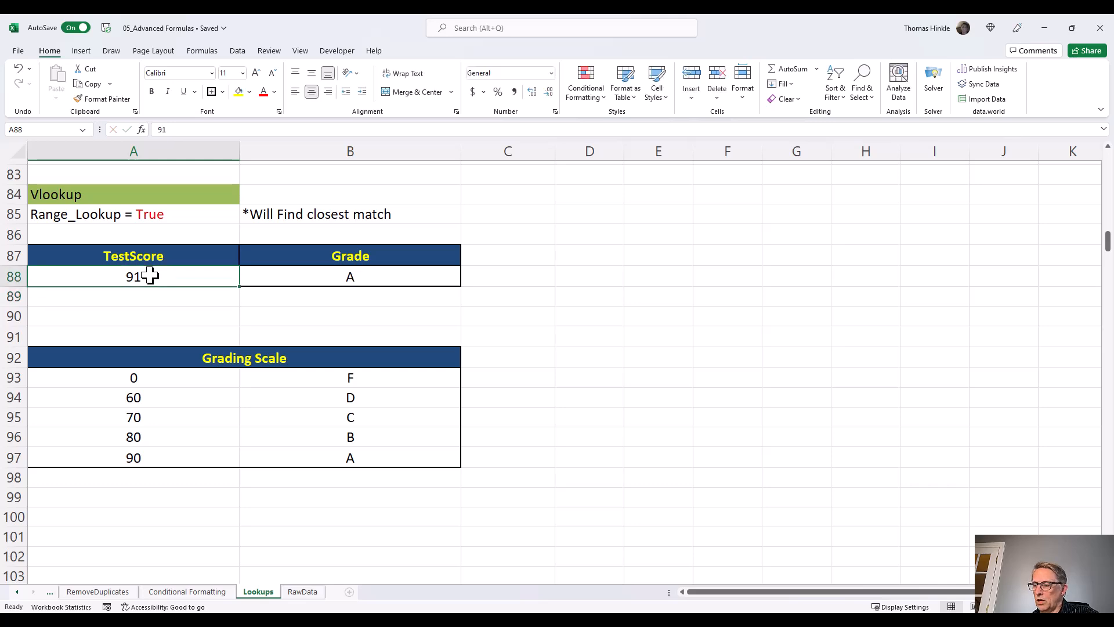
text(90)
key(Return)
click(150, 277)
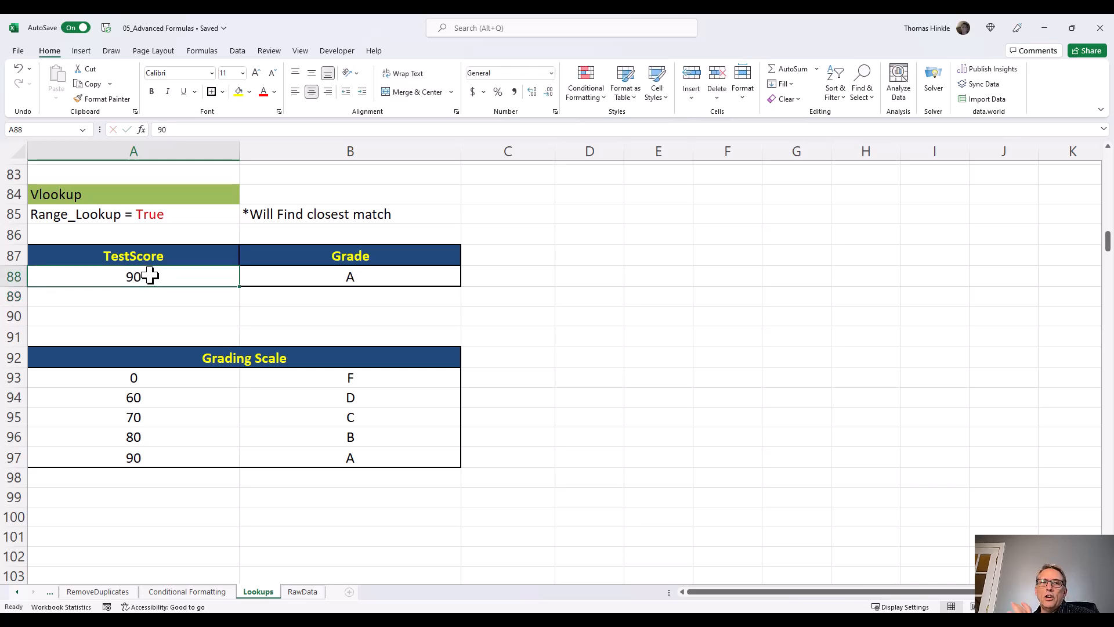